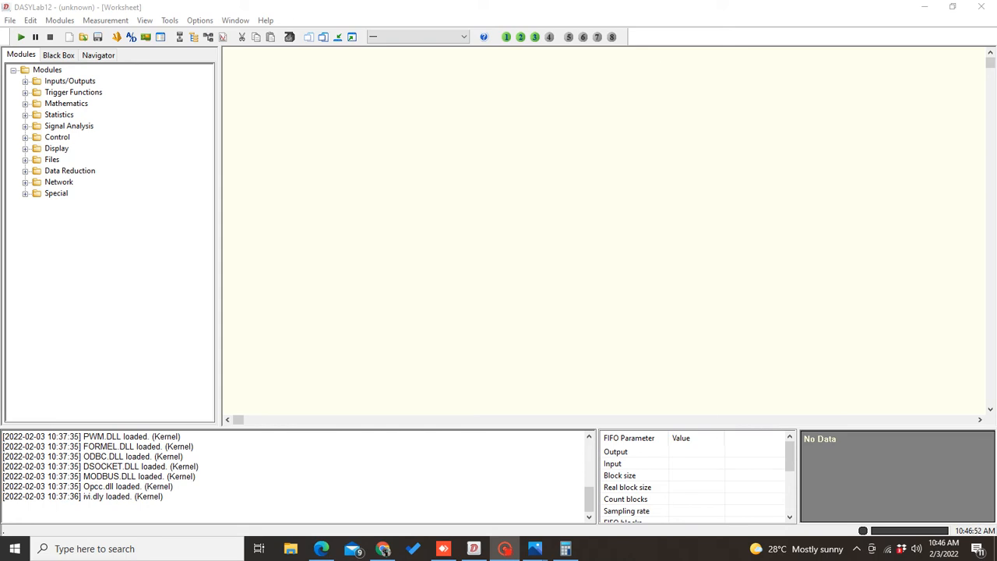
Open the reference worksheet image in Photos and examine its module chain and the RAW and Freq Raw charts
{"action": "mouse_move", "coordinate": [535, 548]}
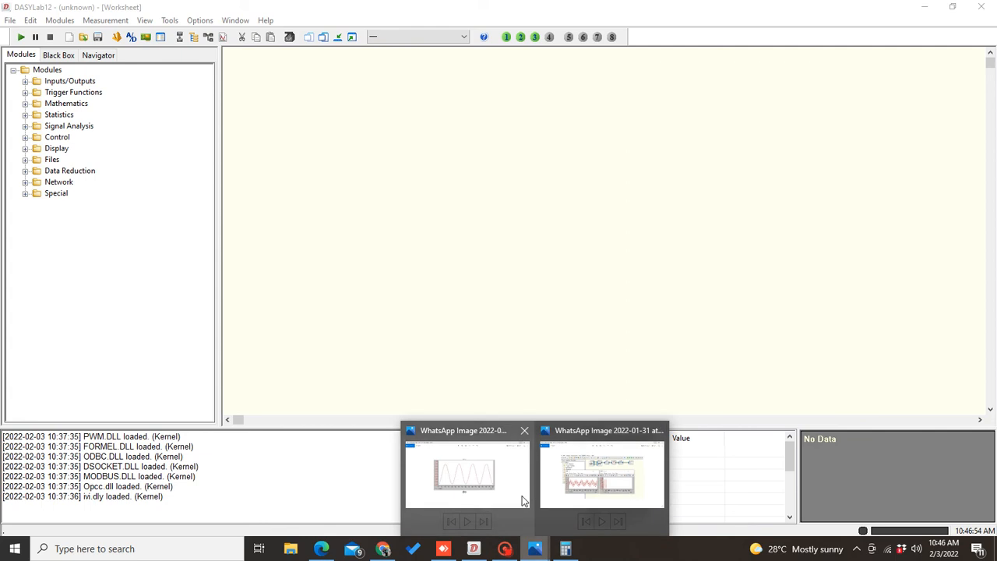
{"action": "left_click", "coordinate": [595, 471]}
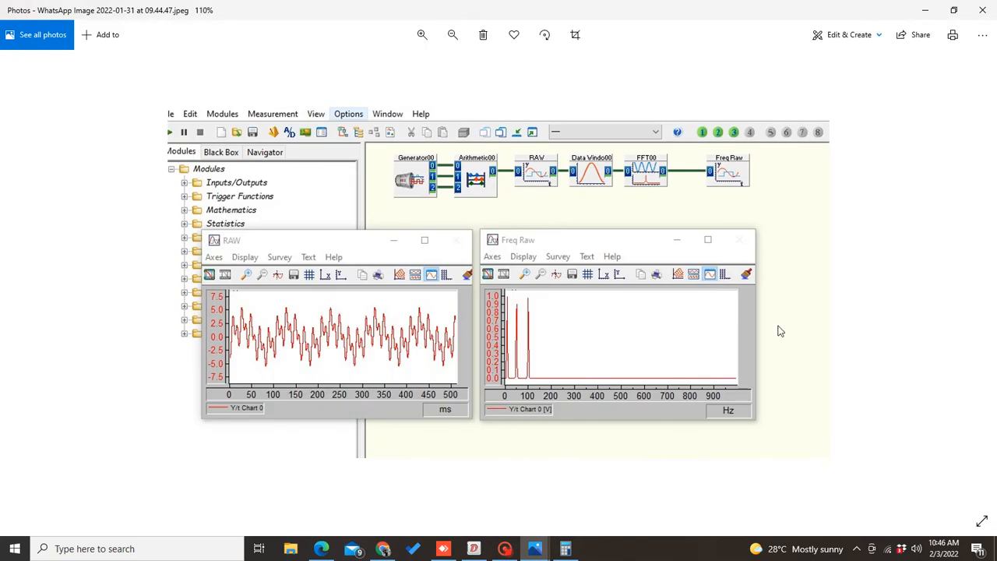
{"action": "key", "text": "ctrl+plus"}
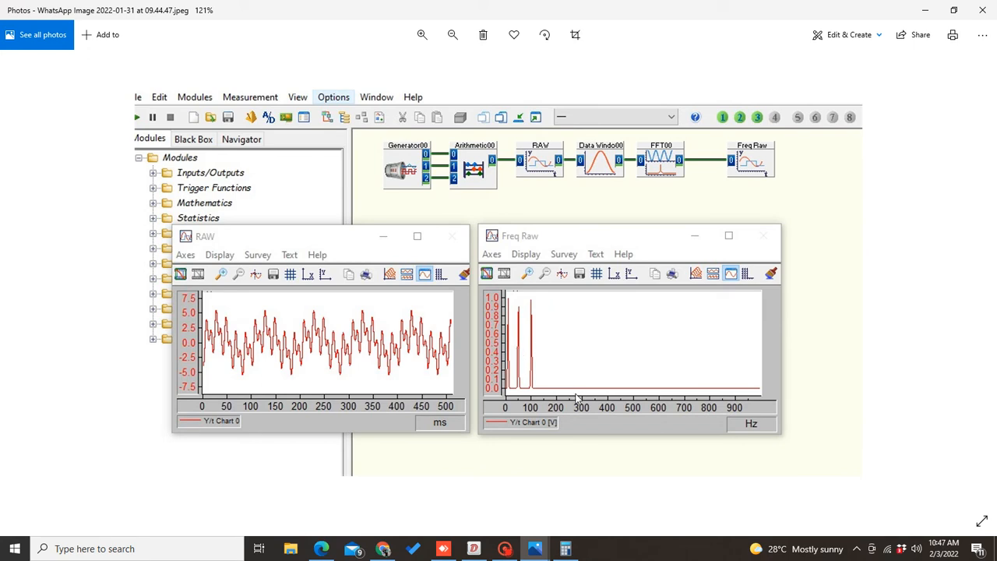
{"action": "scroll", "coordinate": [578, 398], "scroll_direction": "up", "scroll_amount": 4}
{"action": "scroll", "coordinate": [579, 398], "scroll_direction": "up", "scroll_amount": 3}
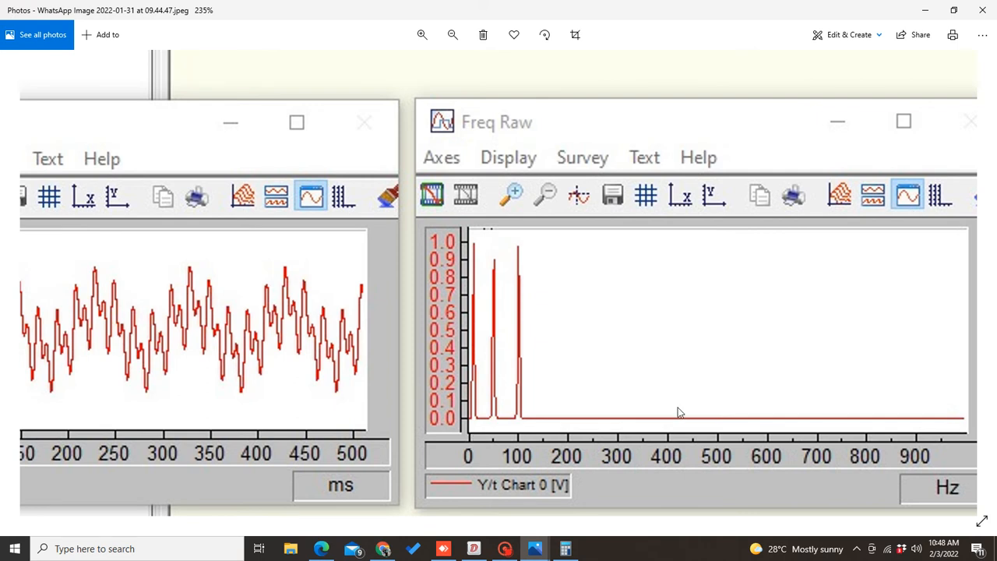
{"action": "scroll", "coordinate": [677, 413], "scroll_direction": "down", "scroll_amount": 3}
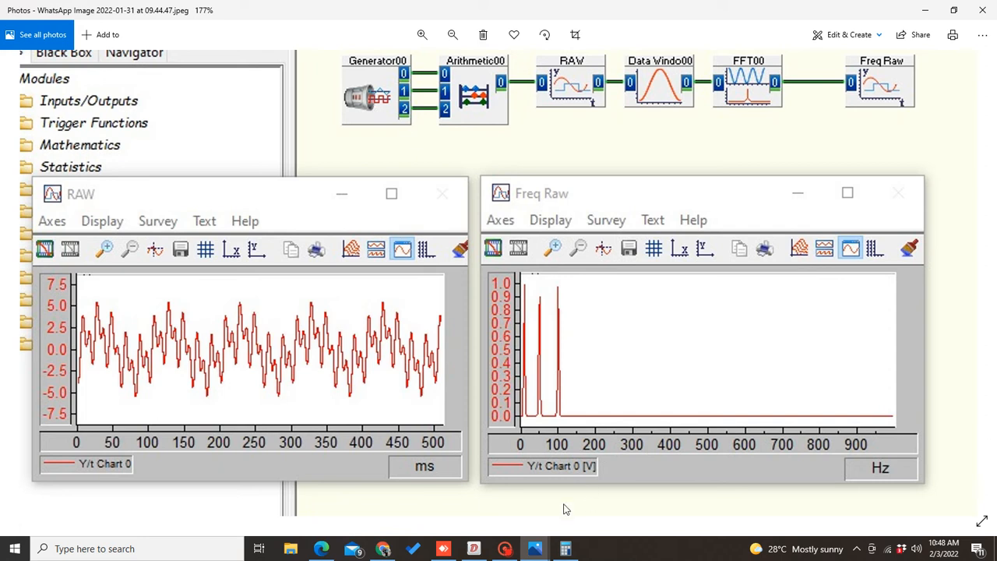
Bring up the single sine-wave image and compute the wave's frequency in Calculator as 1 ÷ 0.02
{"action": "mouse_move", "coordinate": [537, 551]}
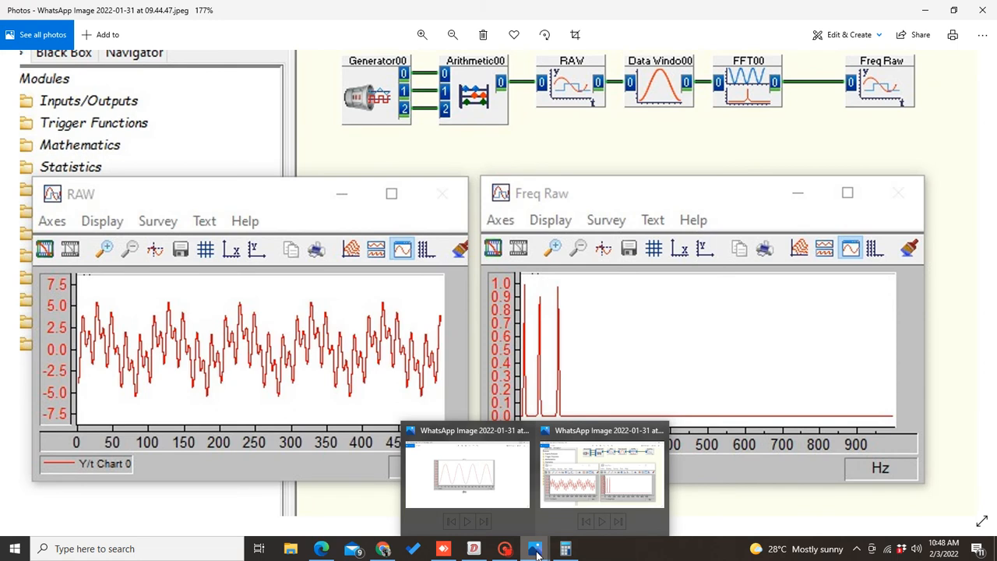
{"action": "left_click", "coordinate": [498, 508]}
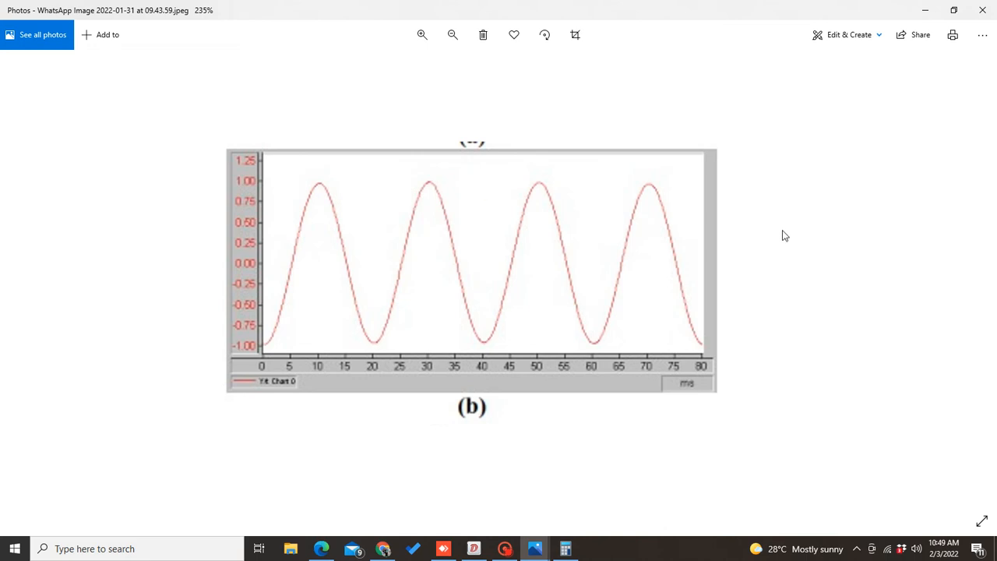
{"action": "left_click", "coordinate": [567, 549]}
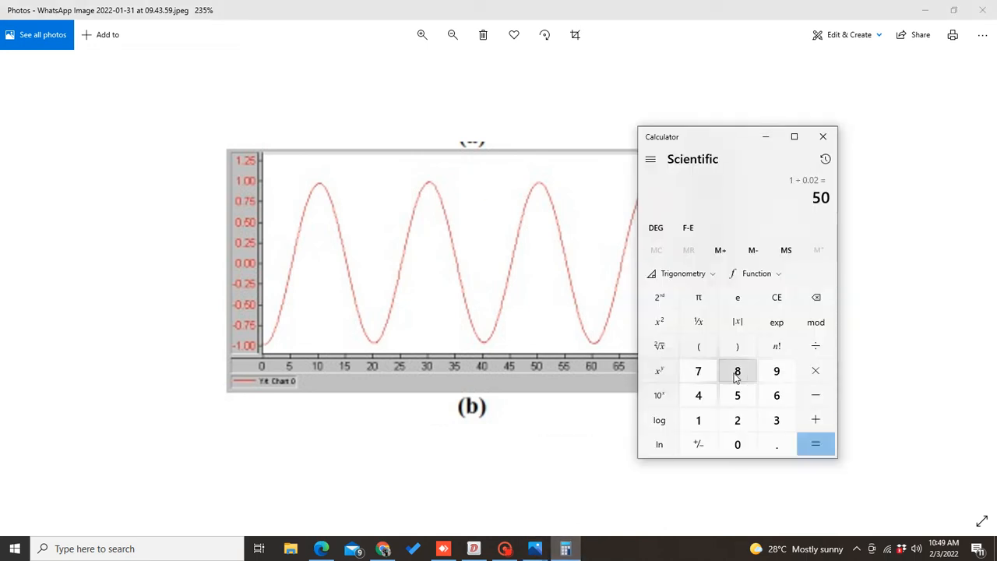
{"action": "left_click", "coordinate": [700, 422]}
{"action": "left_click", "coordinate": [815, 346]}
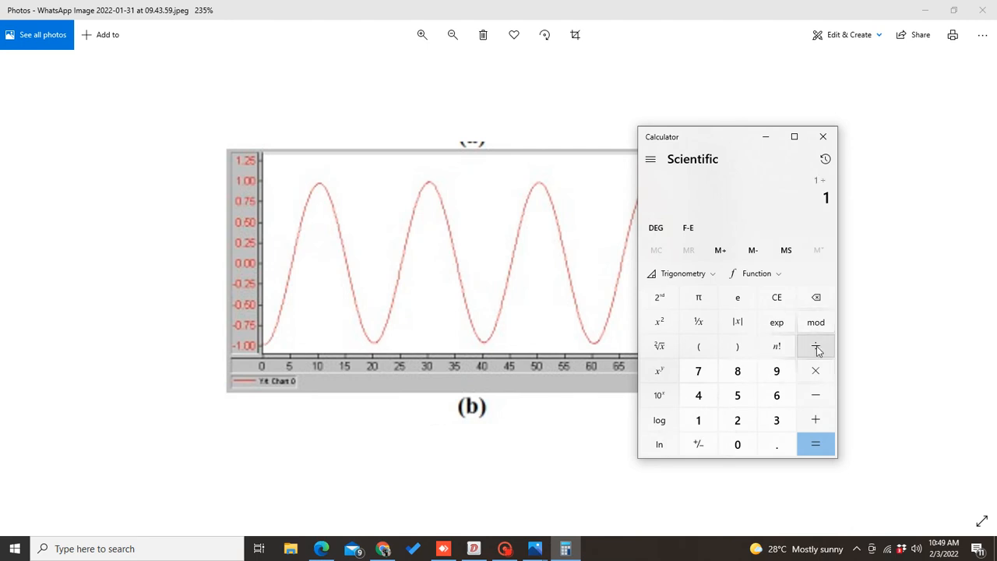
{"action": "left_click", "coordinate": [738, 445]}
{"action": "left_click", "coordinate": [777, 445]}
{"action": "left_click", "coordinate": [738, 445]}
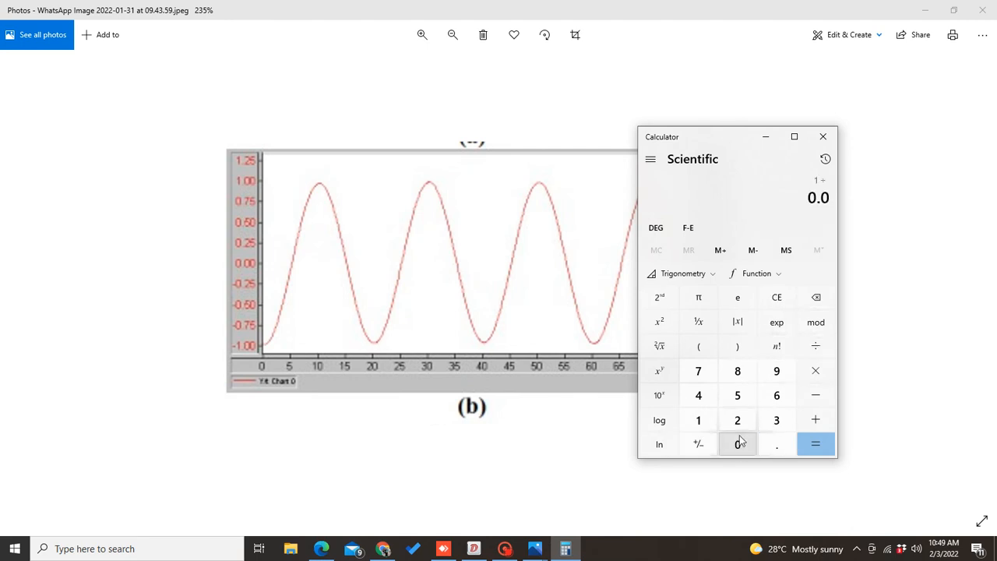
{"action": "left_click", "coordinate": [737, 420]}
{"action": "left_click", "coordinate": [822, 451]}
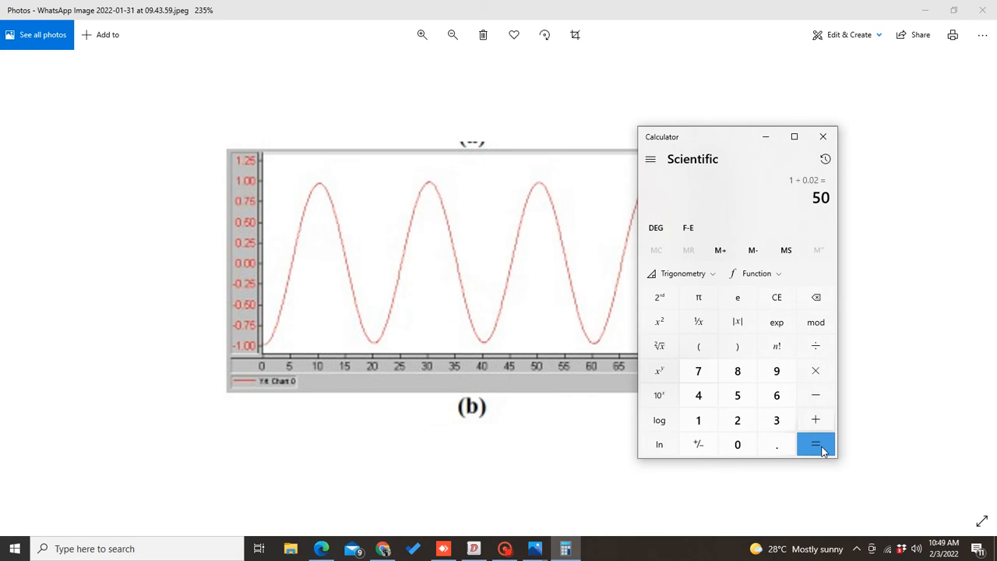
Return to the reference worksheet image and examine the frequency peaks in the Freq Raw chart
{"action": "mouse_move", "coordinate": [537, 552]}
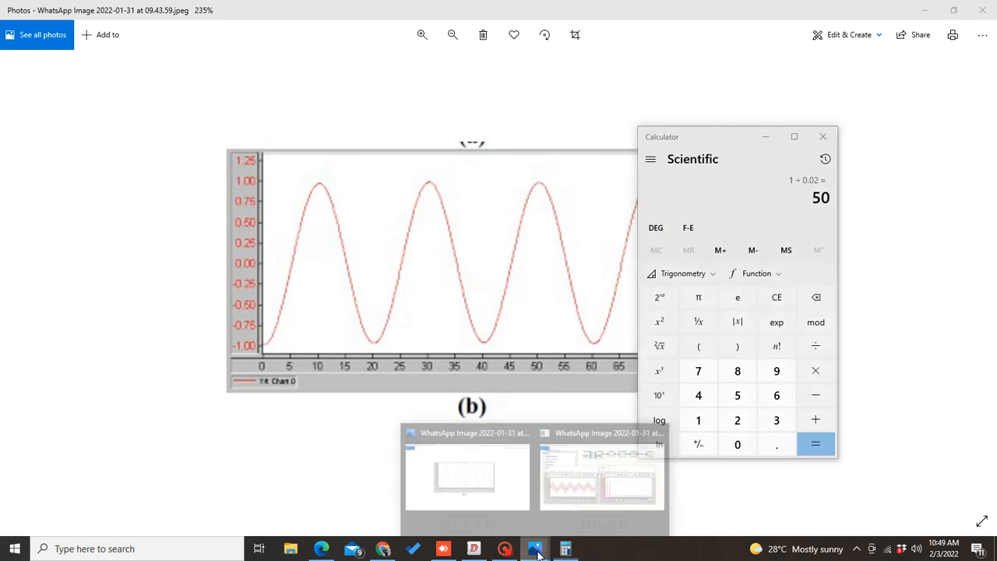
{"action": "left_click", "coordinate": [539, 440]}
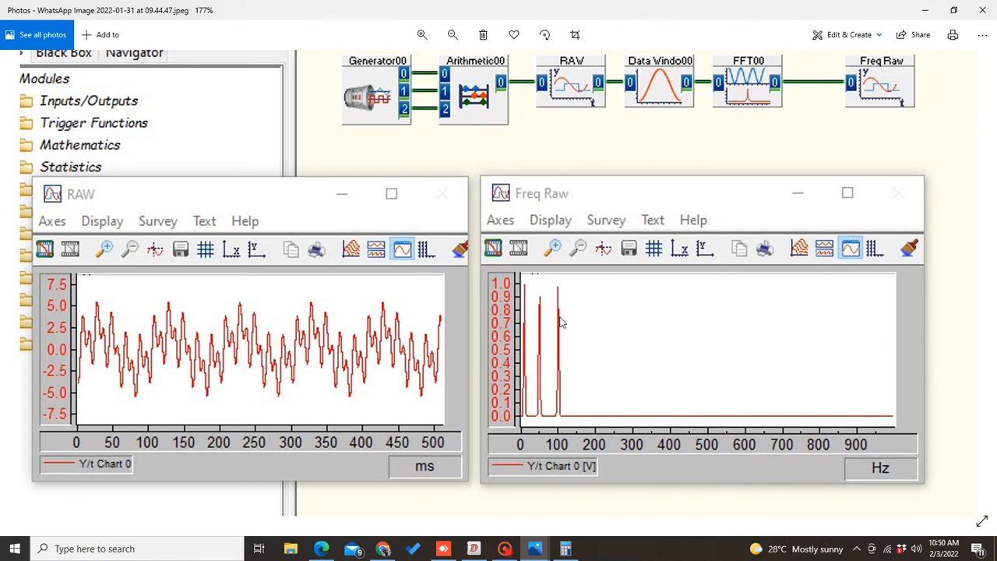
{"action": "left_click_drag", "start_coordinate": [563, 412], "coordinate": [562, 418]}
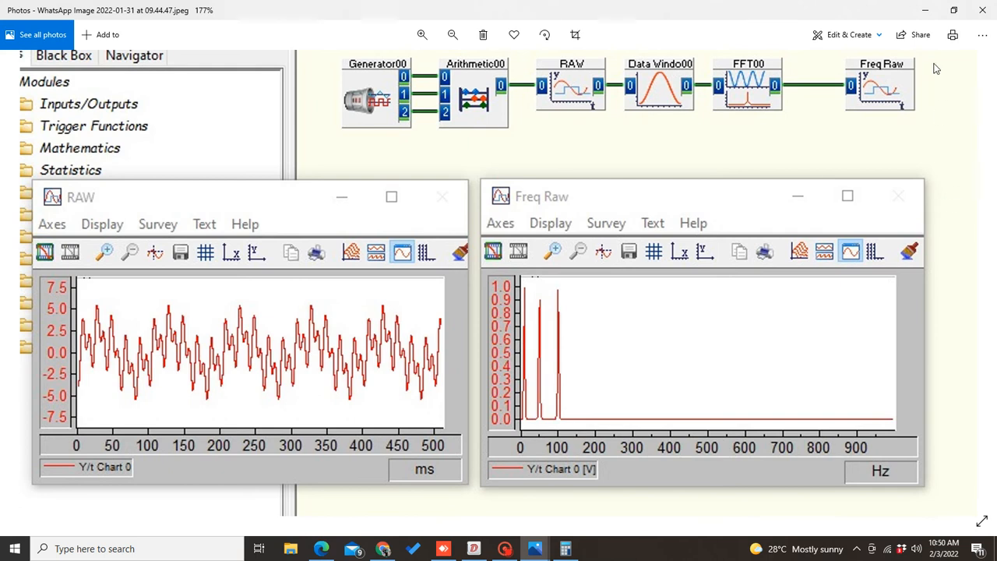
Switch to DASYLab and place a Generator module from the Control group on the empty worksheet
{"action": "left_click", "coordinate": [474, 549]}
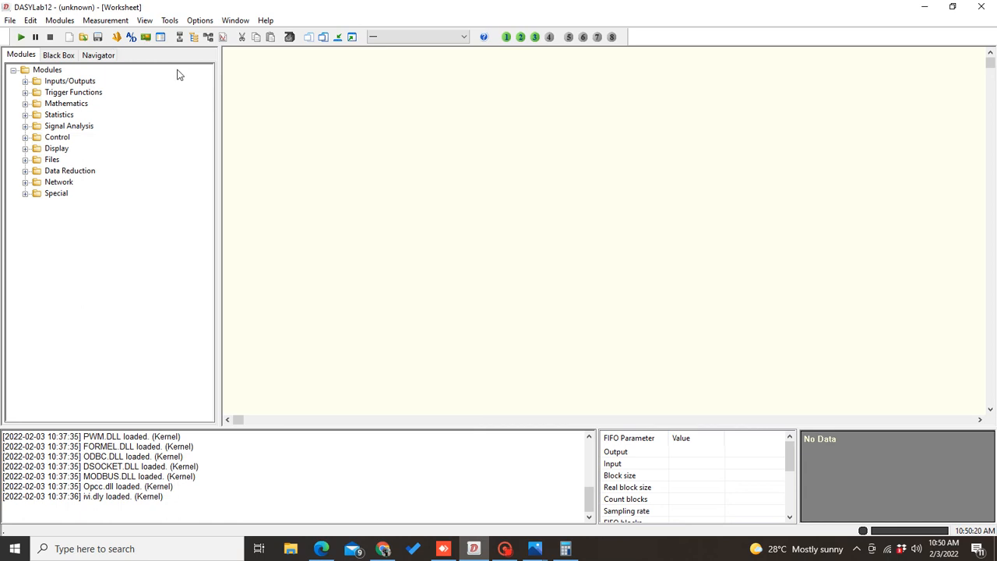
{"action": "left_click", "coordinate": [25, 137]}
{"action": "left_click_drag", "start_coordinate": [73, 148], "coordinate": [327, 109]}
{"action": "left_click", "coordinate": [584, 240]}
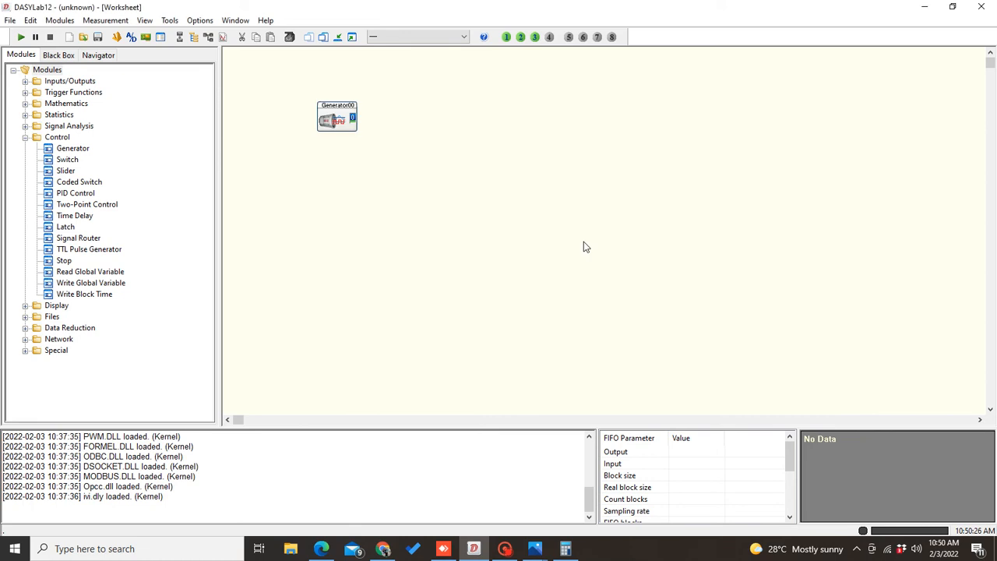
Extend the generator to three channels and set channel 0 to a sine curve with amplitude 1
{"action": "double_click", "coordinate": [335, 123]}
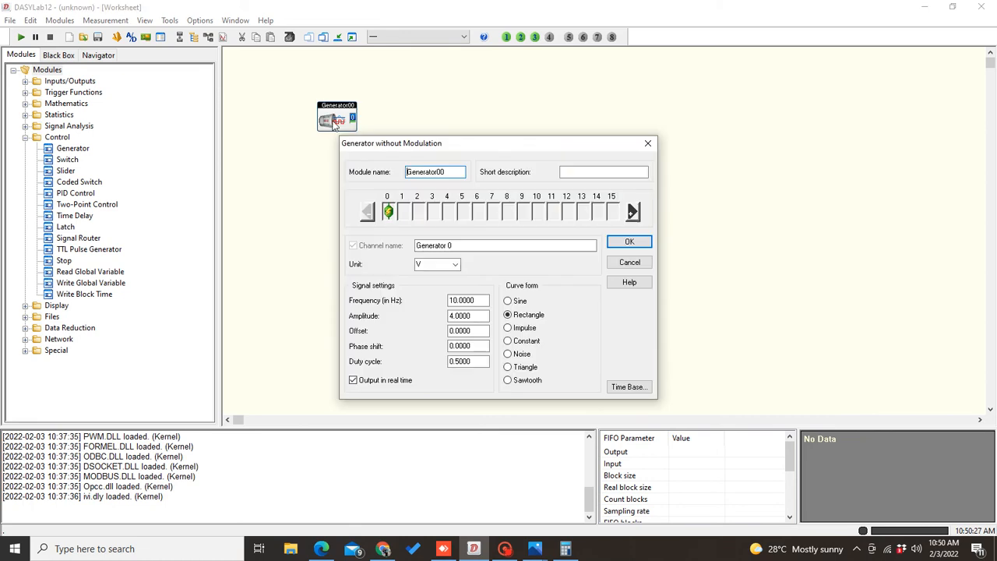
{"action": "left_click", "coordinate": [633, 211]}
{"action": "left_click", "coordinate": [633, 211]}
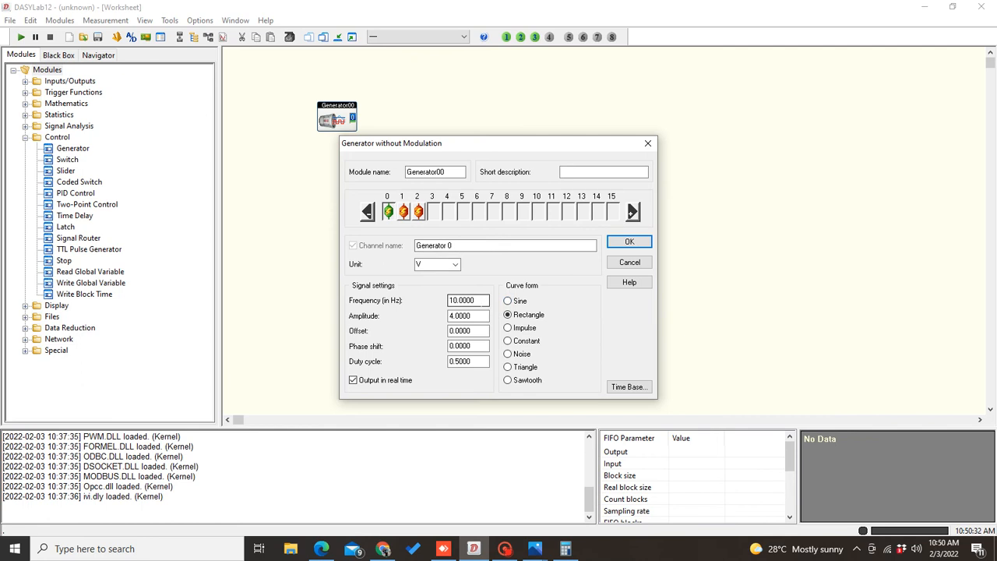
{"action": "left_click", "coordinate": [519, 303]}
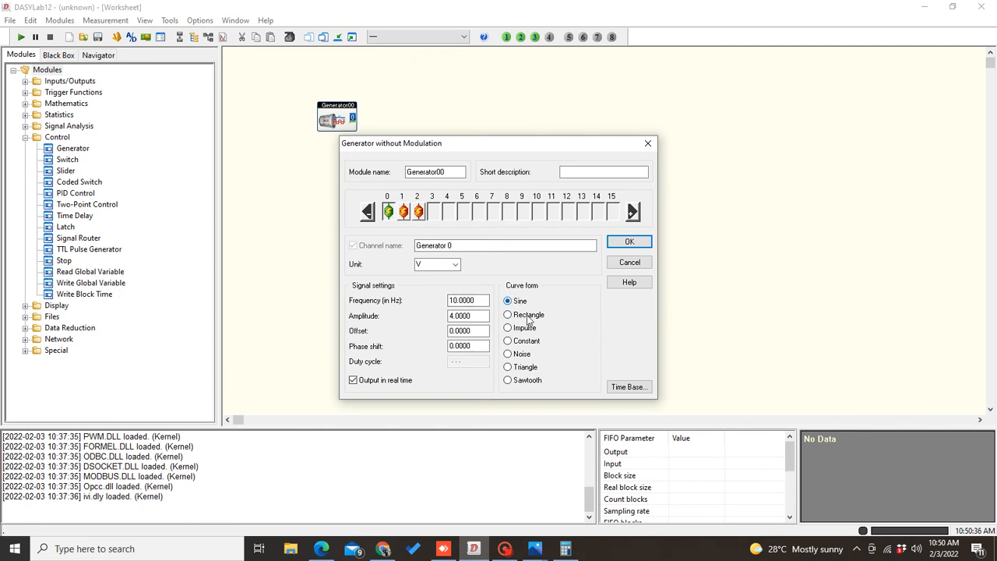
{"action": "left_click_drag", "start_coordinate": [484, 315], "coordinate": [413, 318]}
{"action": "type", "text": "1"}
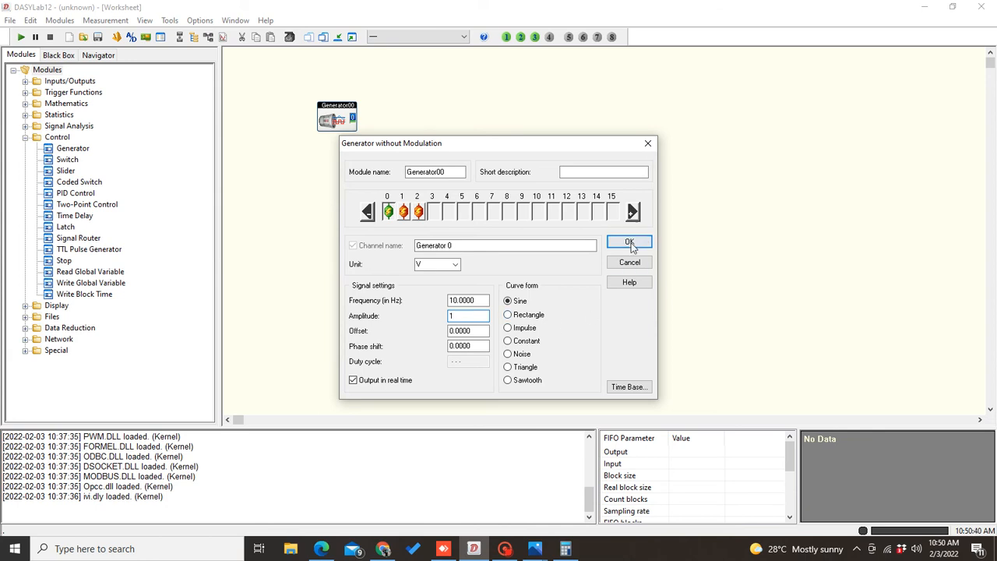
Set generator channel 1 to a sine curve with frequency 50 Hz and amplitude 1
{"action": "left_click", "coordinate": [404, 215]}
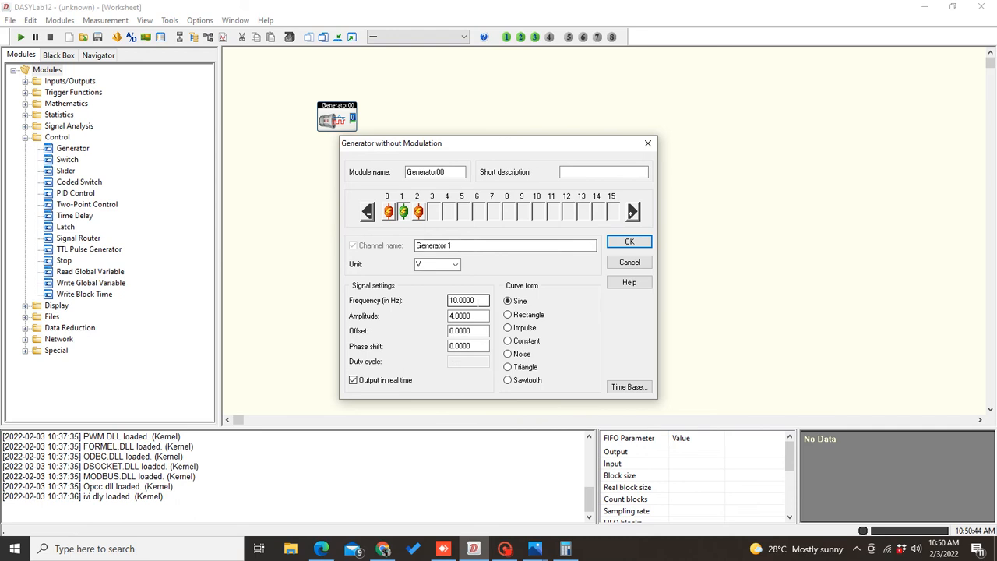
{"action": "double_click", "coordinate": [467, 300]}
{"action": "type", "text": "50"}
{"action": "key", "text": "Tab"}
{"action": "type", "text": "1"}
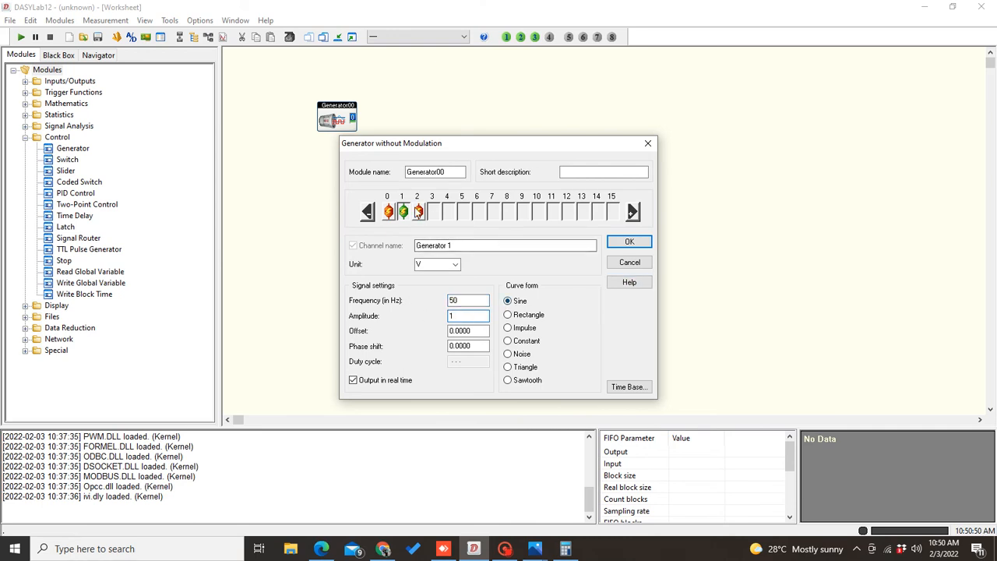
Set generator channel 2 to a 100 Hz sine curve with amplitude 1 and apply the generator settings
{"action": "left_click", "coordinate": [418, 213]}
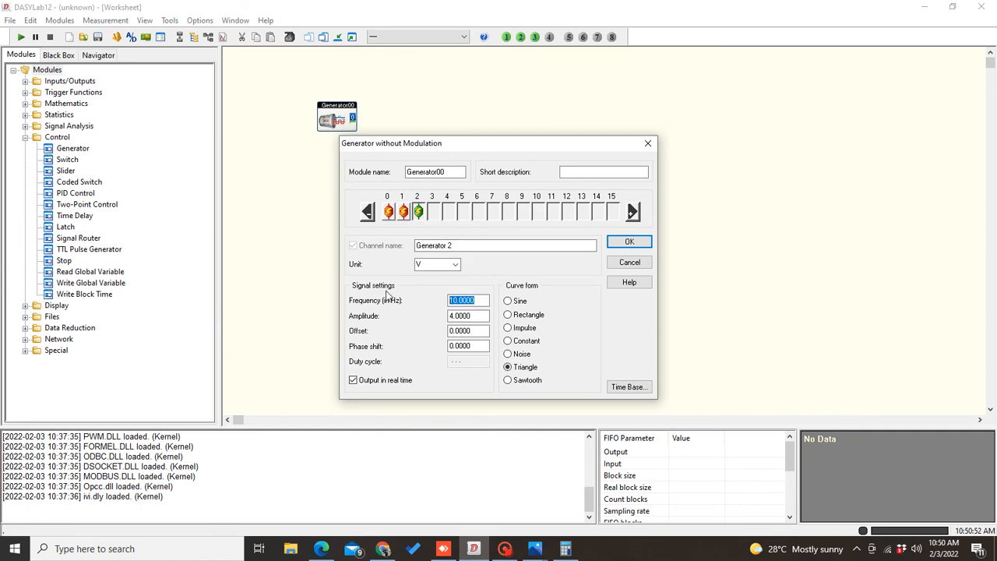
{"action": "type", "text": "100"}
{"action": "key", "text": "Tab"}
{"action": "type", "text": "1"}
{"action": "left_click", "coordinate": [508, 301]}
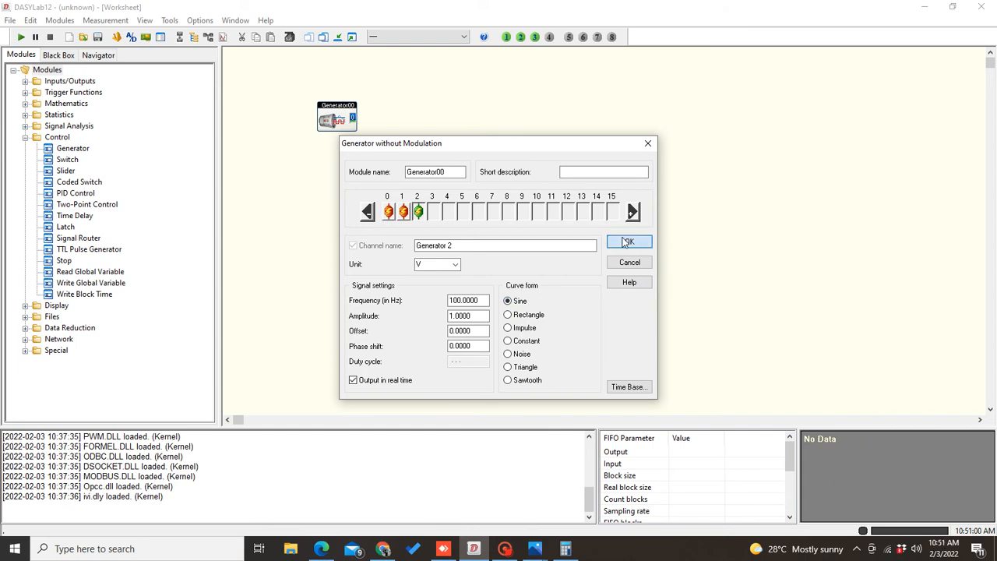
{"action": "left_click", "coordinate": [626, 241]}
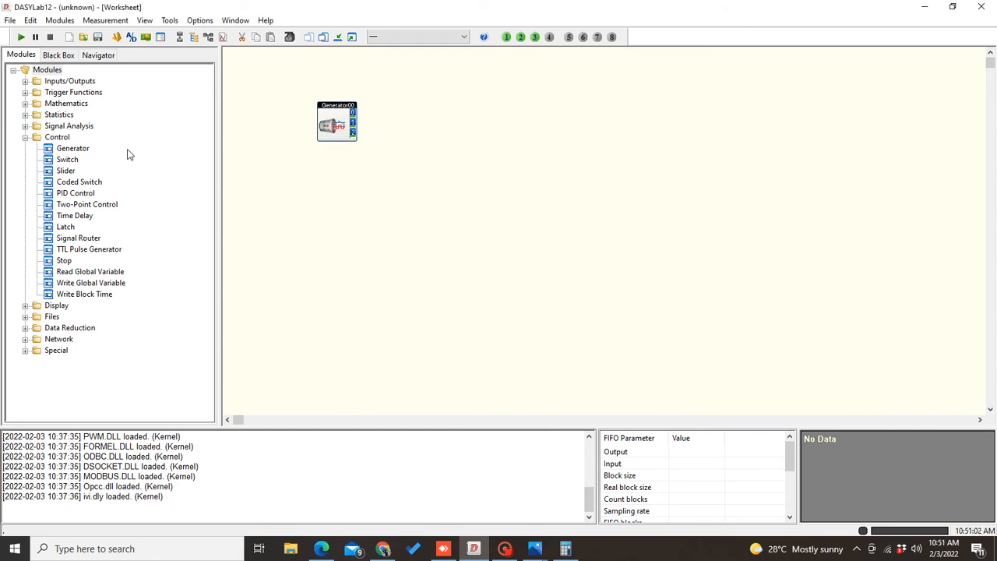
Place an Arithmetic module beside the generator, using the type "Operation with all channels"
{"action": "left_click", "coordinate": [25, 103]}
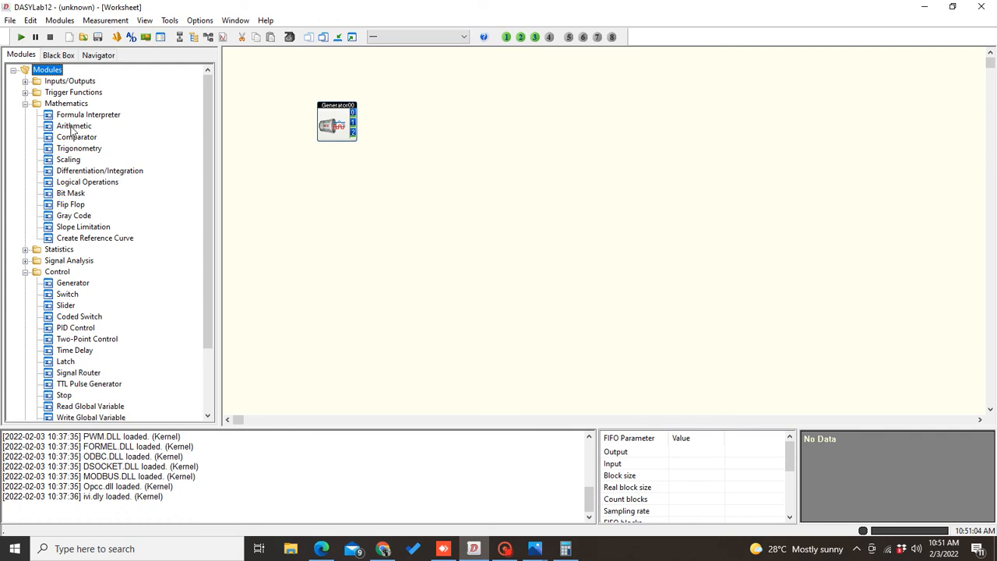
{"action": "left_click_drag", "start_coordinate": [418, 106], "coordinate": [418, 107]}
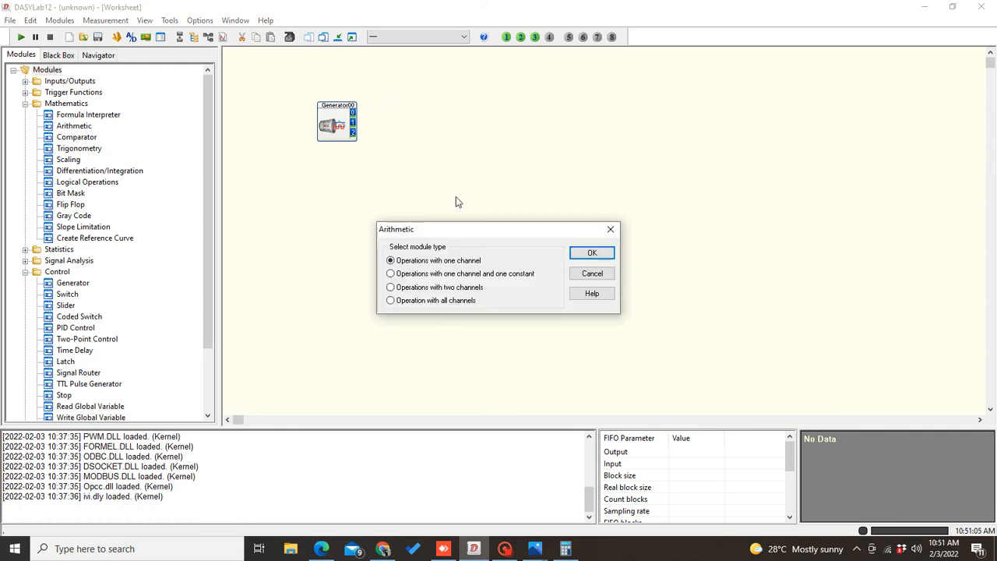
{"action": "left_click", "coordinate": [426, 304]}
{"action": "left_click", "coordinate": [590, 255]}
Add a third input to the Arithmetic module and connect its inputs to the generator's three outputs
{"action": "double_click", "coordinate": [433, 118]}
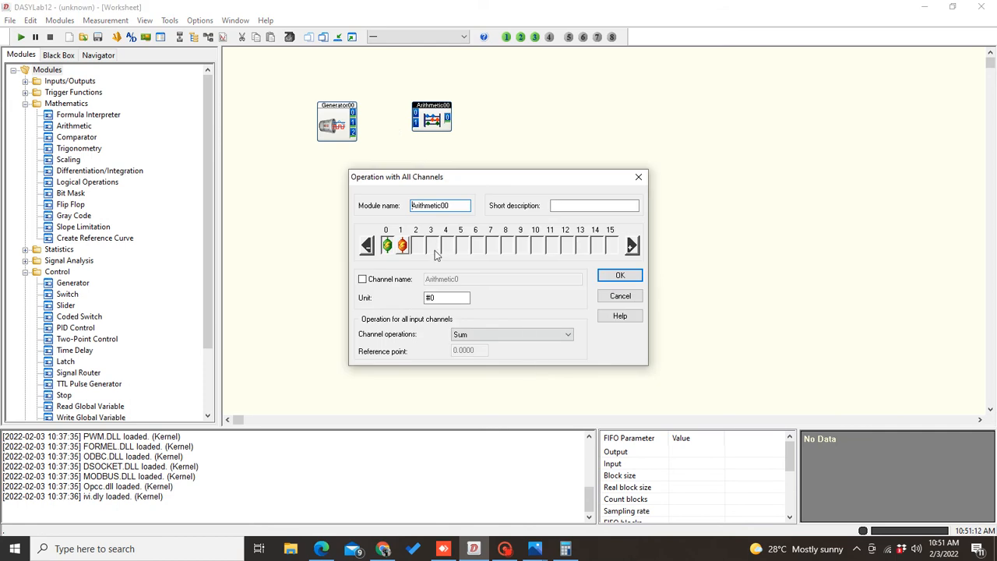
{"action": "left_click", "coordinate": [631, 245]}
{"action": "left_click", "coordinate": [614, 278]}
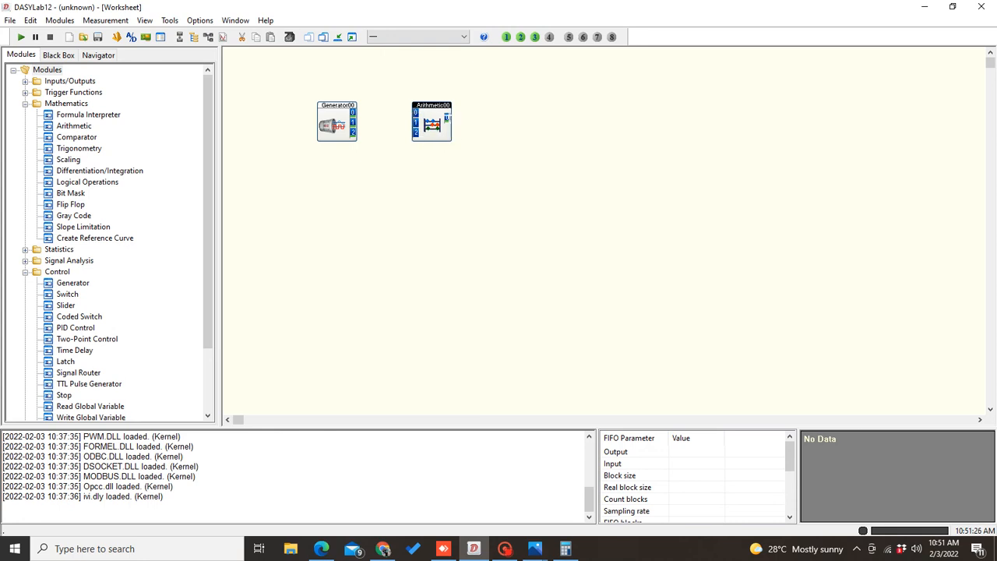
{"action": "left_click_drag", "start_coordinate": [439, 137], "coordinate": [394, 138]}
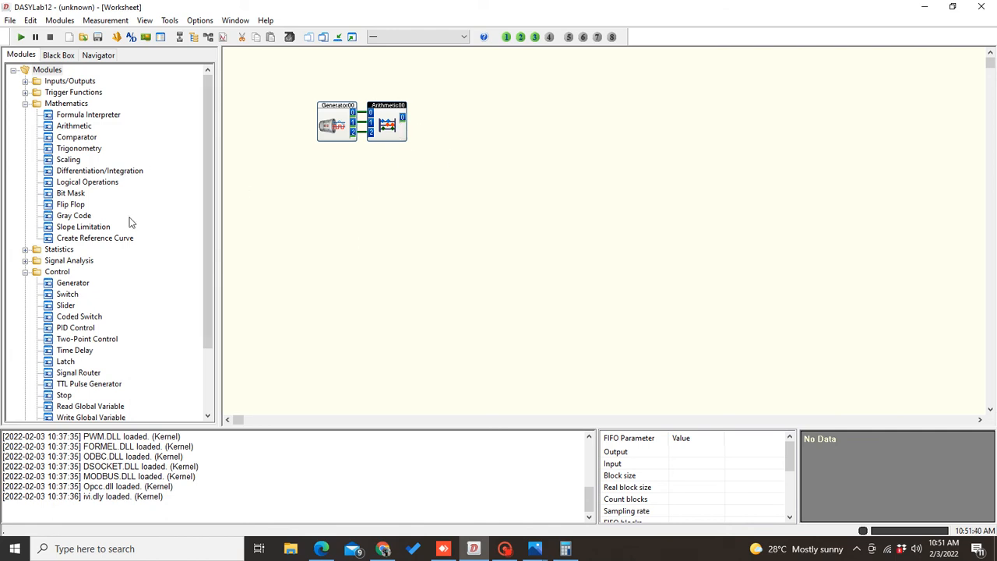
Add a Y/t Chart module from the Display group and connect it to the Arithmetic output
{"action": "scroll", "coordinate": [59, 351], "scroll_direction": "down", "scroll_amount": 3}
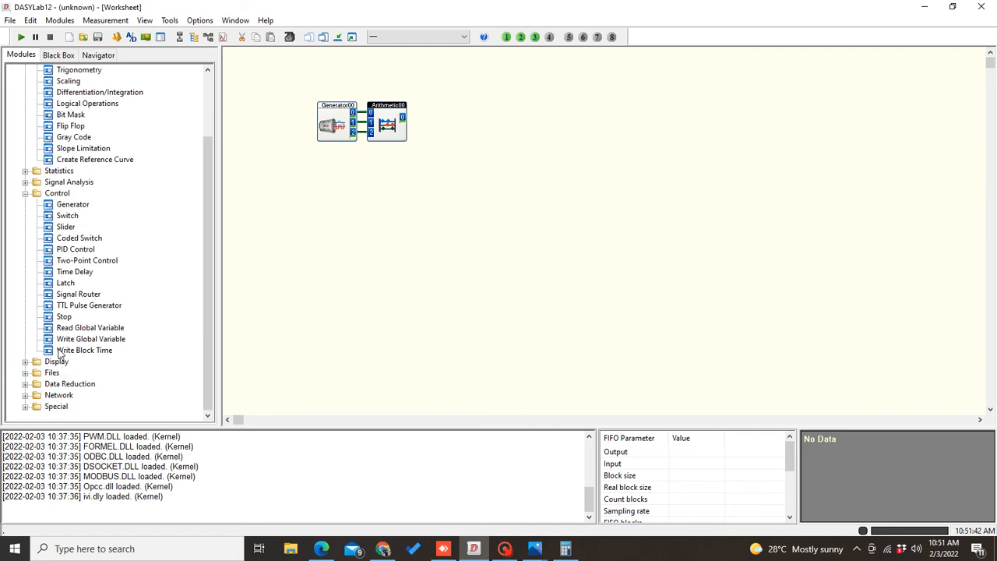
{"action": "left_click", "coordinate": [26, 361]}
{"action": "left_click_drag", "start_coordinate": [72, 305], "coordinate": [462, 119]}
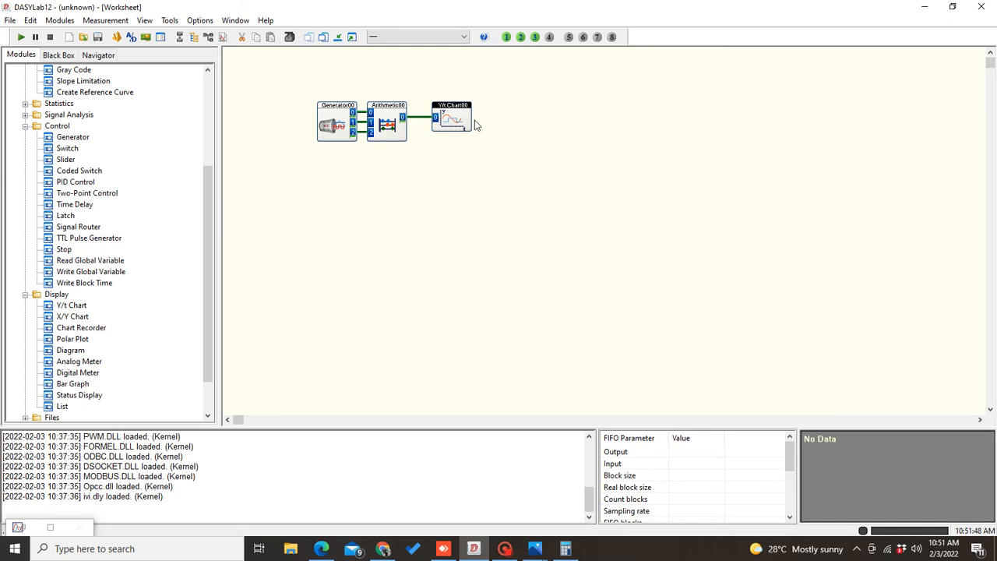
Name the Y/t Chart module RAW and enable its Copy inputs option
{"action": "double_click", "coordinate": [456, 109]}
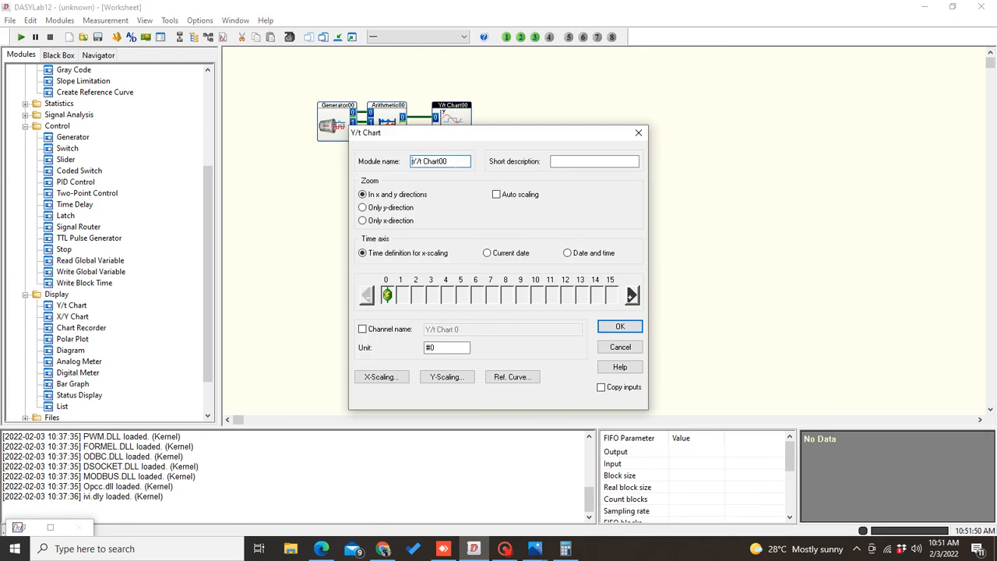
{"action": "type", "text": "RAW"}
{"action": "left_click", "coordinate": [614, 326]}
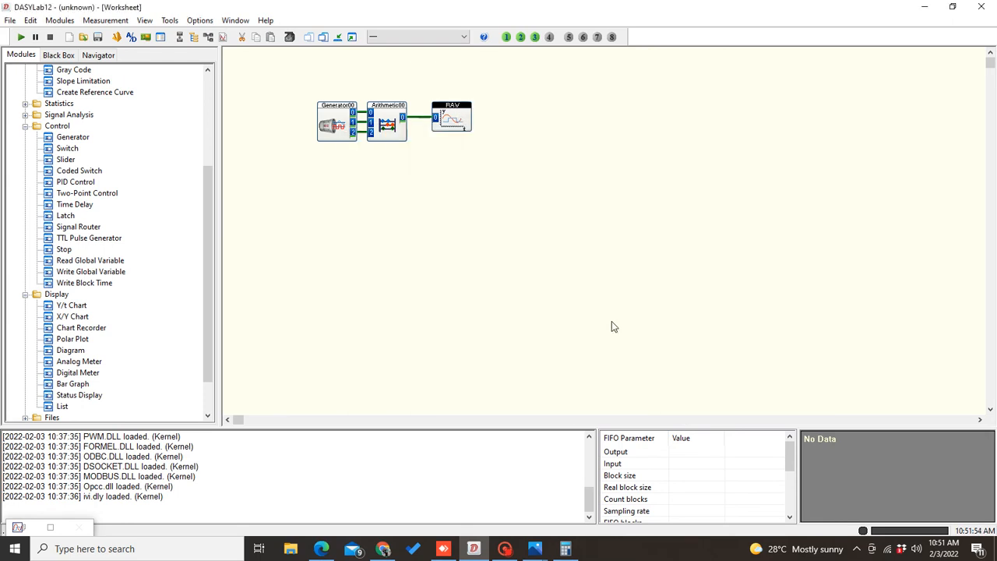
{"action": "left_click", "coordinate": [510, 214]}
{"action": "double_click", "coordinate": [452, 118]}
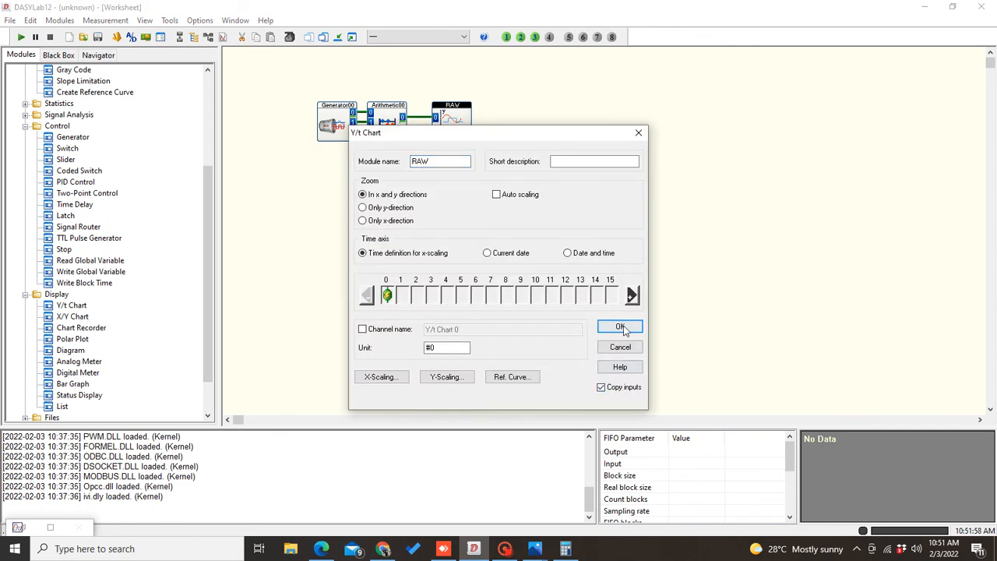
{"action": "left_click", "coordinate": [620, 326]}
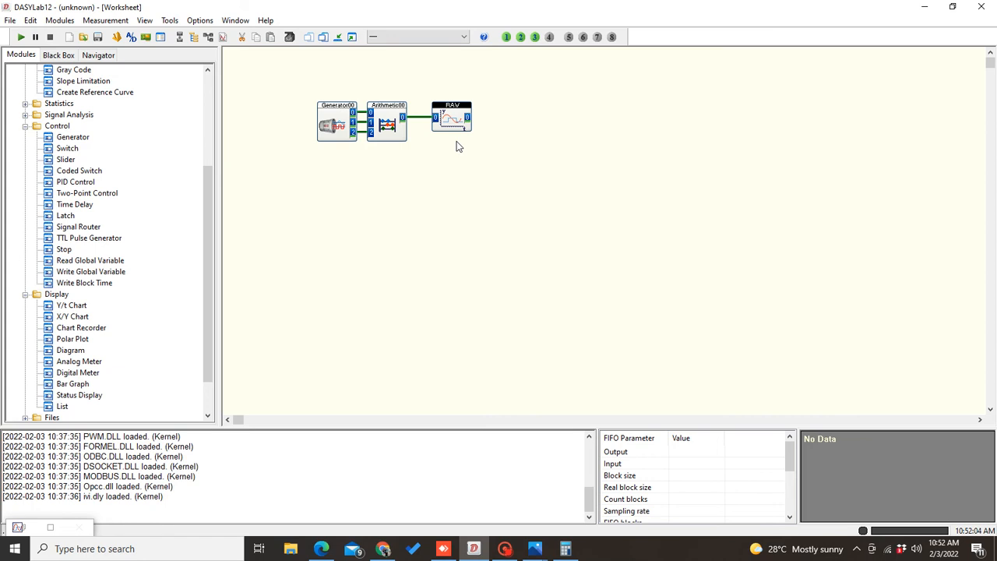
Show the RAW chart window, apply auto scaling to its axes and start the measurement
{"action": "left_click", "coordinate": [353, 37]}
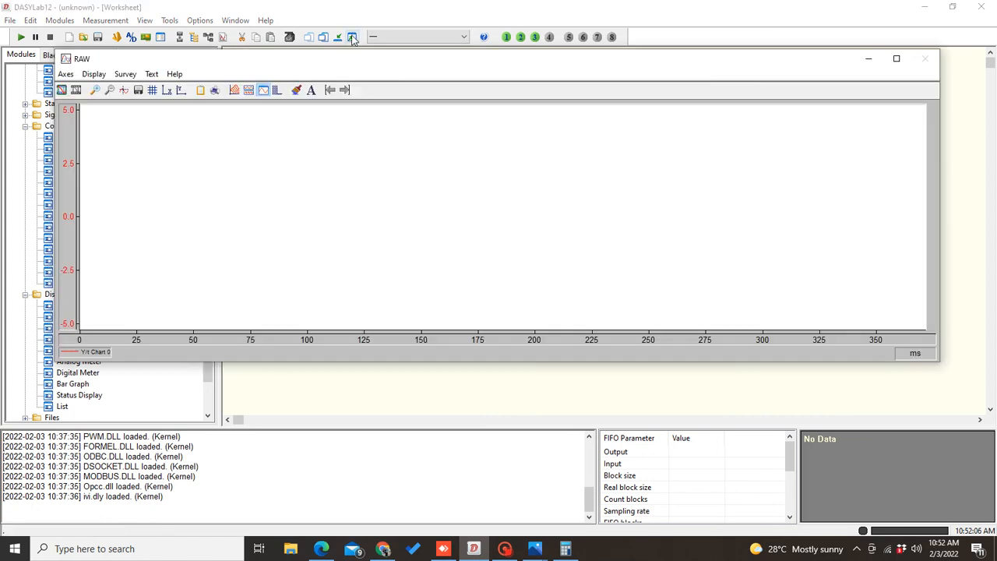
{"action": "left_click", "coordinate": [66, 74]}
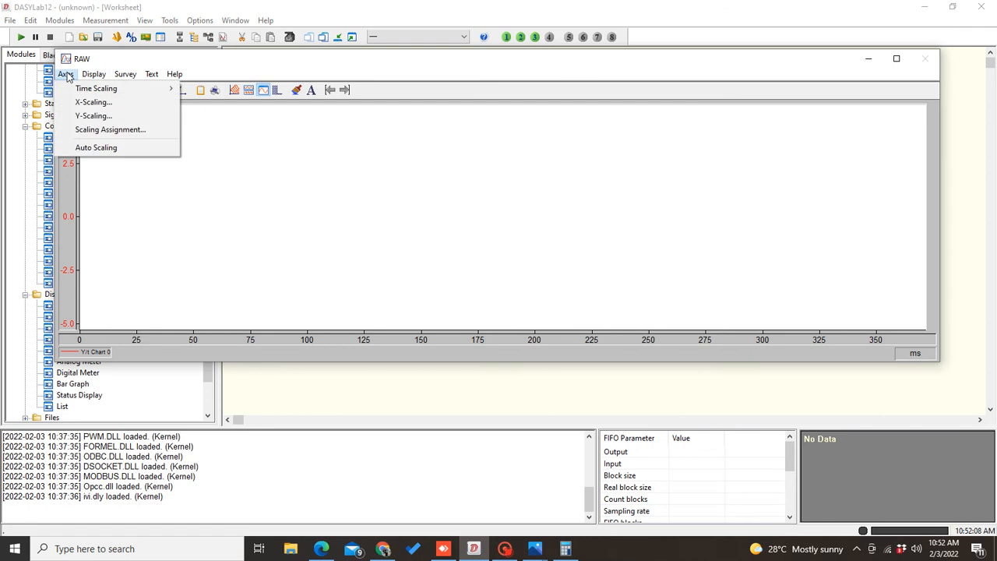
{"action": "left_click", "coordinate": [90, 148]}
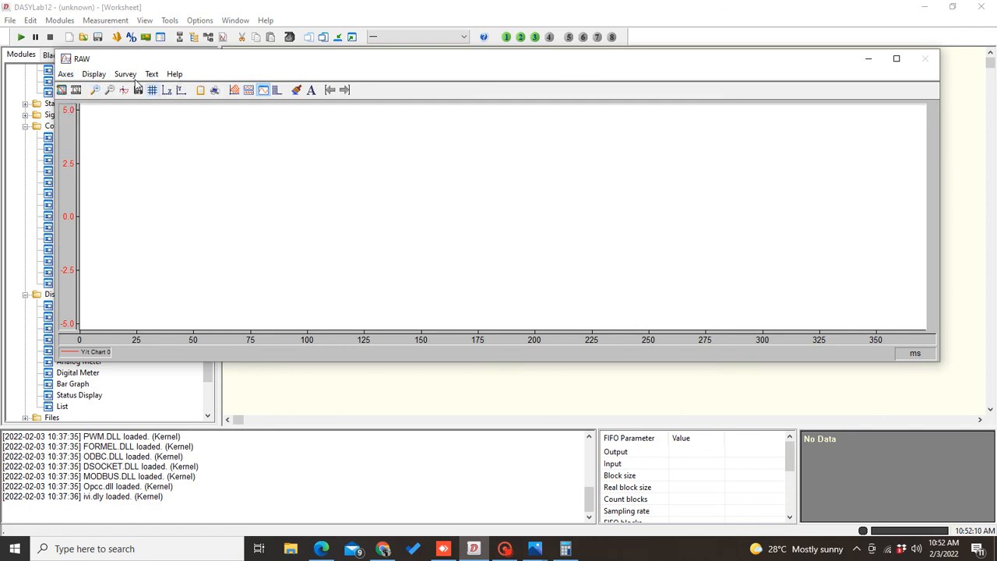
{"action": "left_click", "coordinate": [21, 37]}
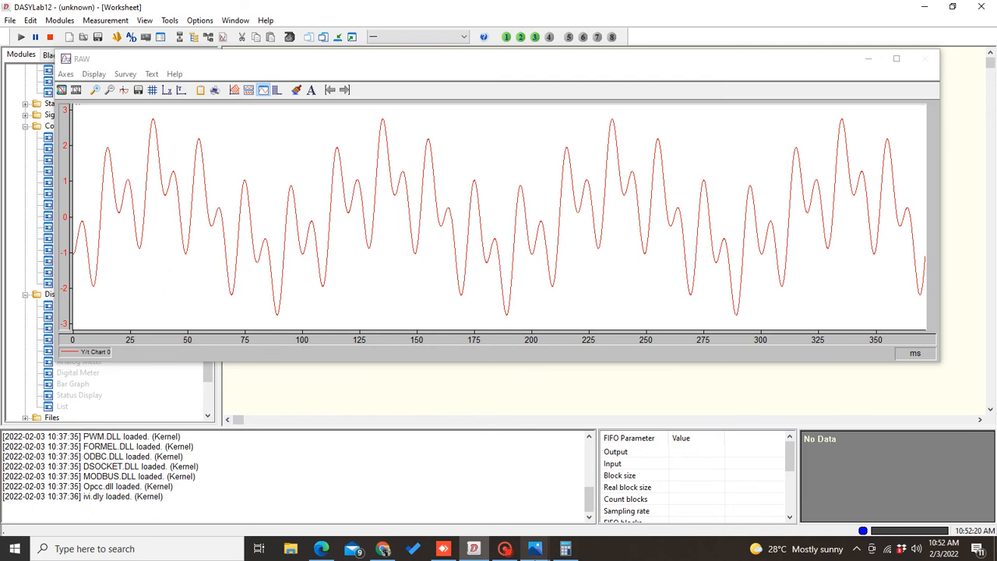
Switch to Photos to compare the RAW waveform with the reference image, and return to DASYLab
{"action": "left_click", "coordinate": [534, 551]}
{"action": "left_click", "coordinate": [602, 475]}
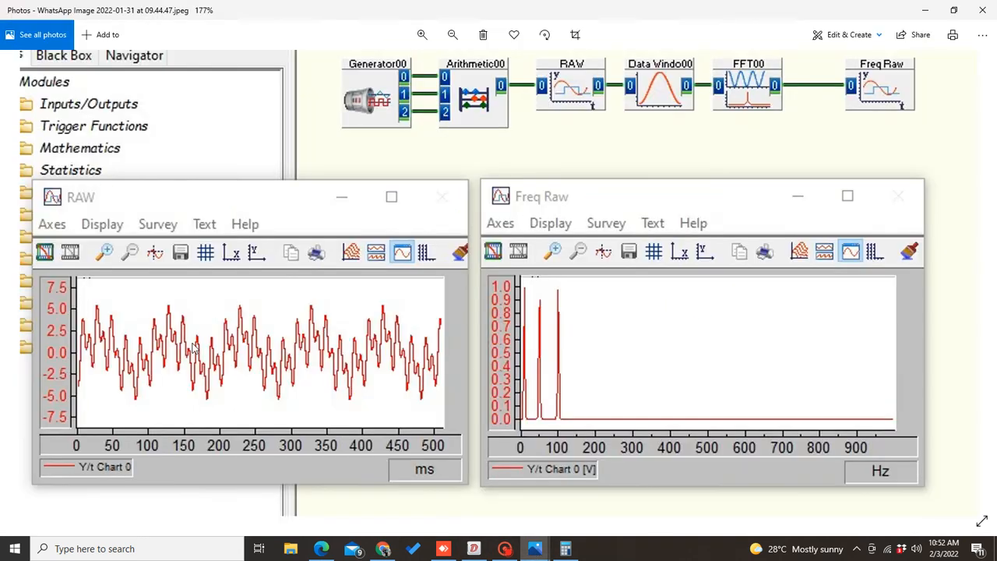
{"action": "left_click", "coordinate": [526, 551]}
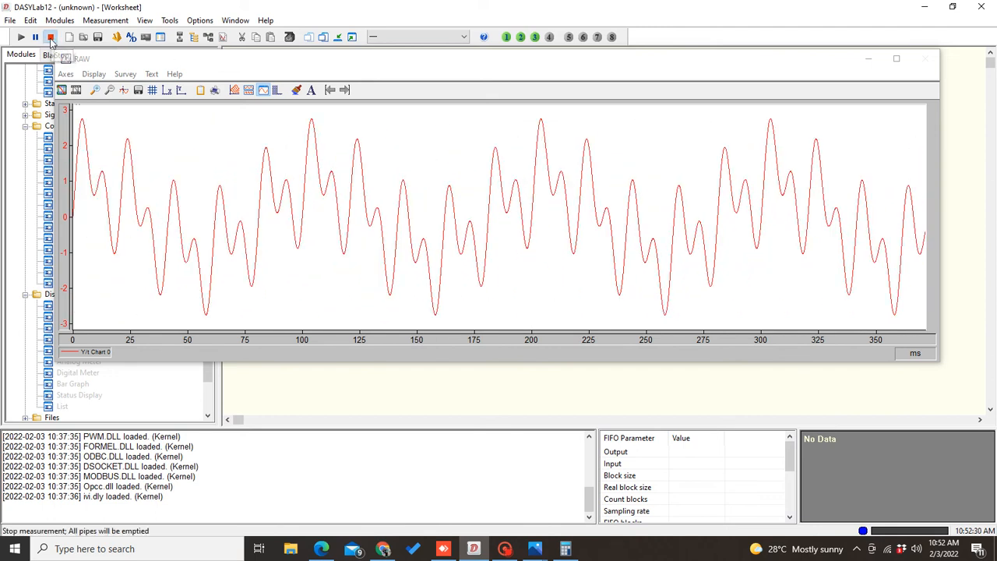
Stop the measurement and minimize the RAW chart window
{"action": "left_click", "coordinate": [50, 37]}
{"action": "left_click", "coordinate": [338, 37]}
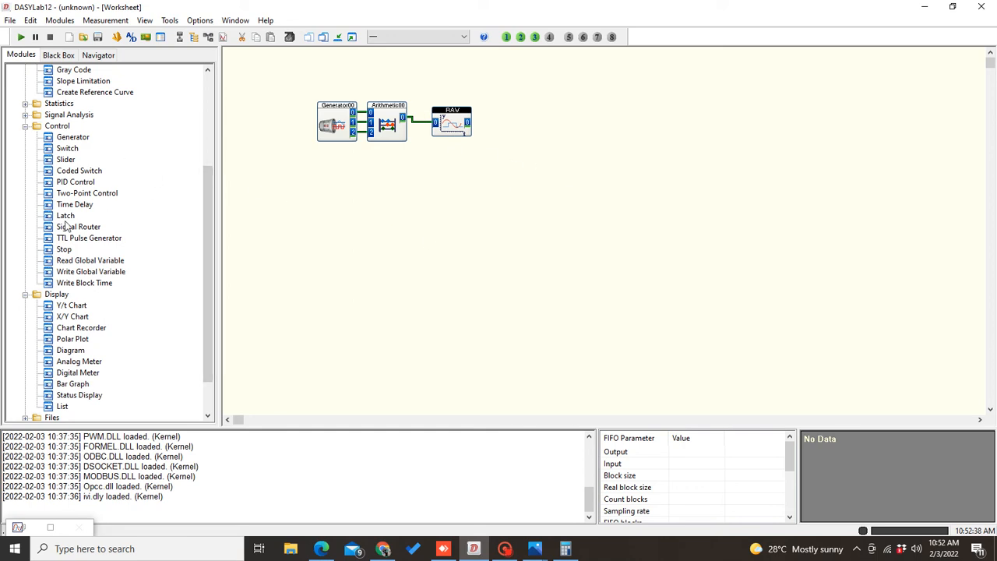
Place a Data Window module beside RAW, followed by an FFT module of type "Real FFT of a real signal"
{"action": "scroll", "coordinate": [68, 208], "scroll_direction": "up", "scroll_amount": 4}
{"action": "scroll", "coordinate": [68, 208], "scroll_direction": "up", "scroll_amount": 1}
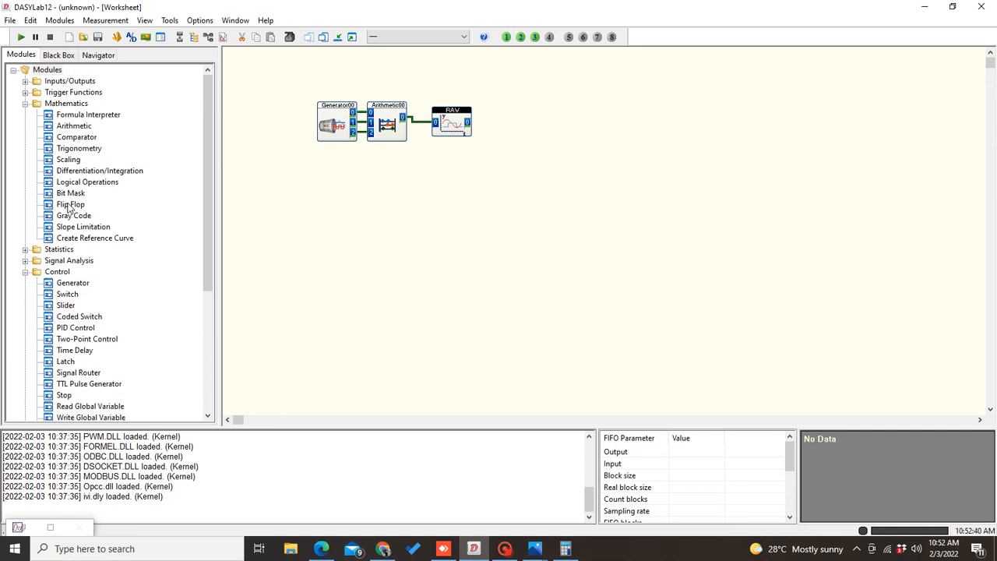
{"action": "left_click", "coordinate": [24, 260]}
{"action": "left_click_drag", "start_coordinate": [79, 297], "coordinate": [504, 108]}
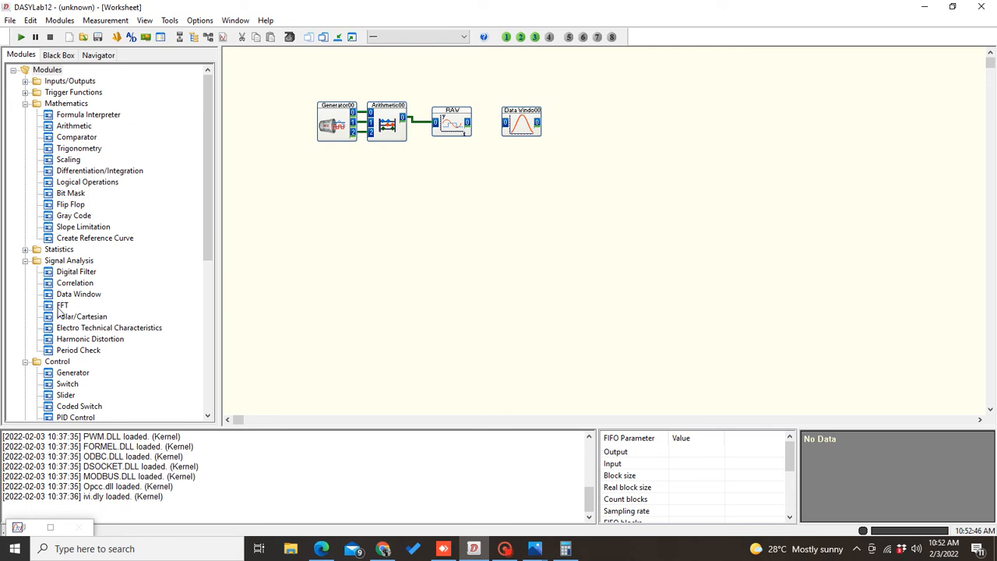
{"action": "left_click_drag", "start_coordinate": [61, 311], "coordinate": [597, 110]}
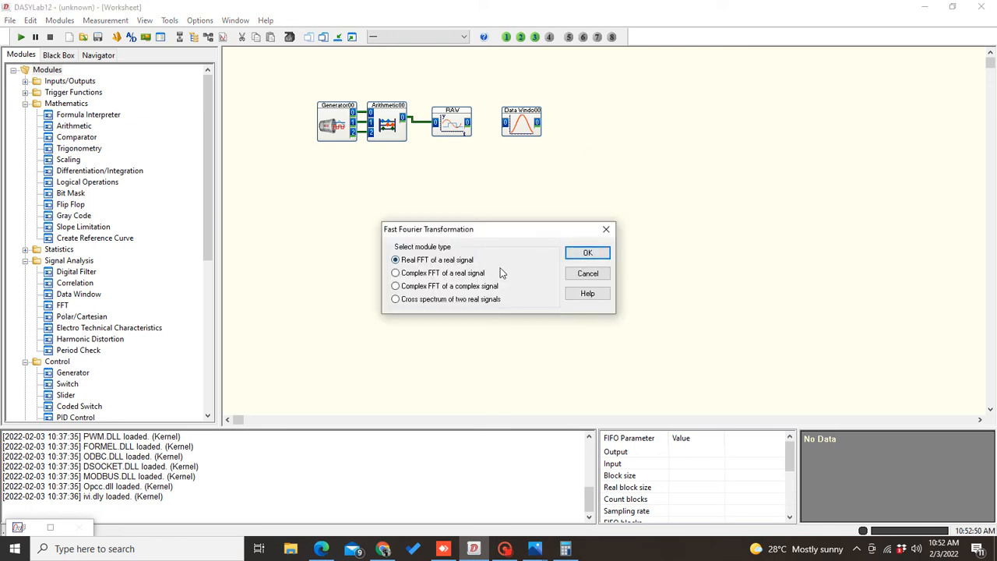
{"action": "left_click", "coordinate": [600, 254]}
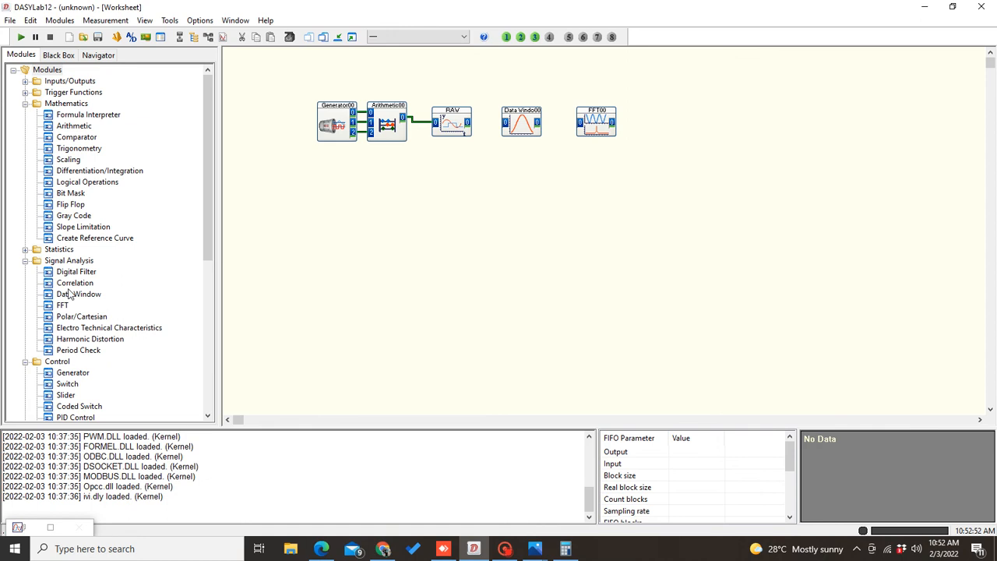
Add a second Y/t Chart module beside the FFT module and connect the RAW output to the Data Window input
{"action": "scroll", "coordinate": [81, 367], "scroll_direction": "down", "scroll_amount": 1}
{"action": "scroll", "coordinate": [73, 393], "scroll_direction": "down", "scroll_amount": 5}
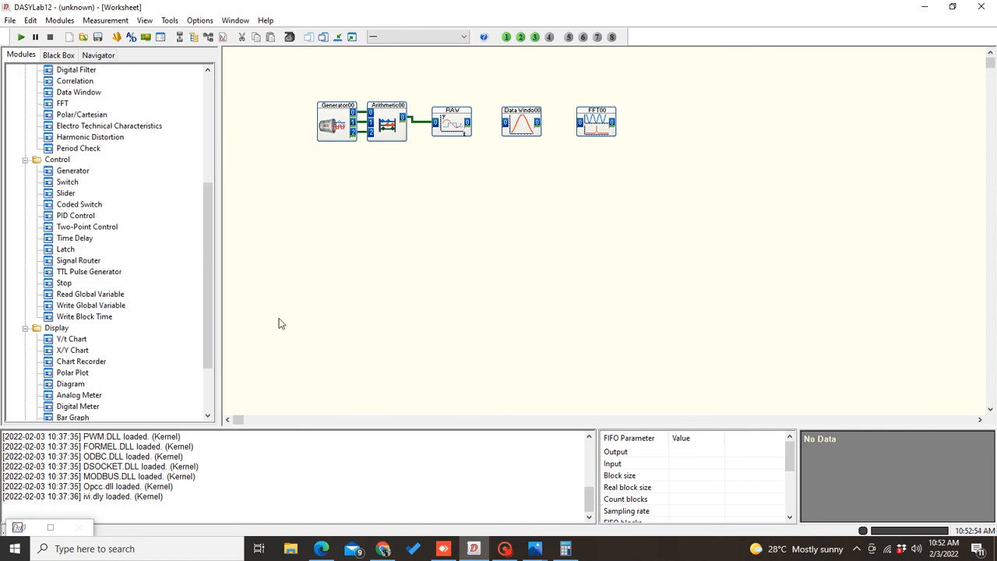
{"action": "left_click", "coordinate": [640, 111]}
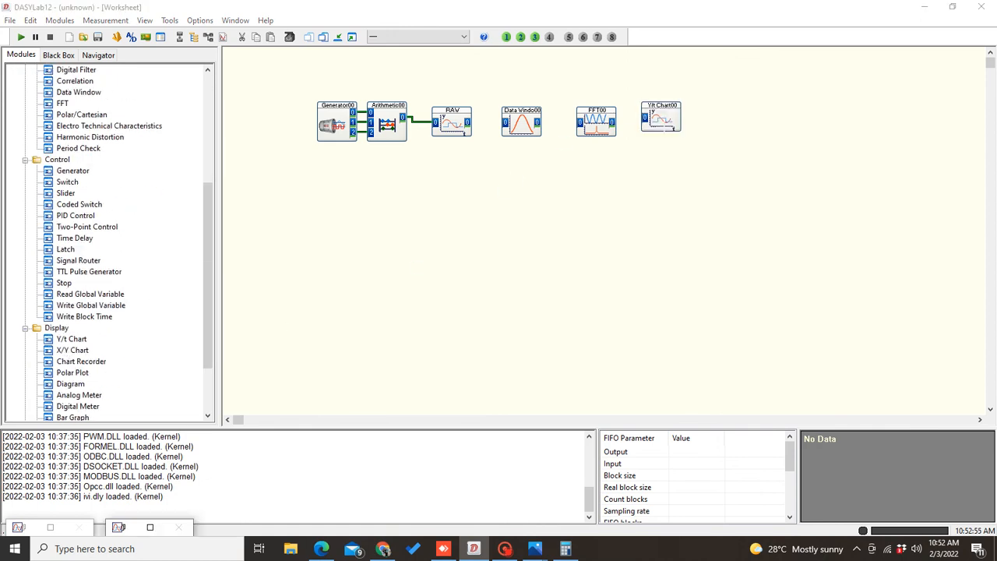
{"action": "left_click", "coordinate": [459, 123]}
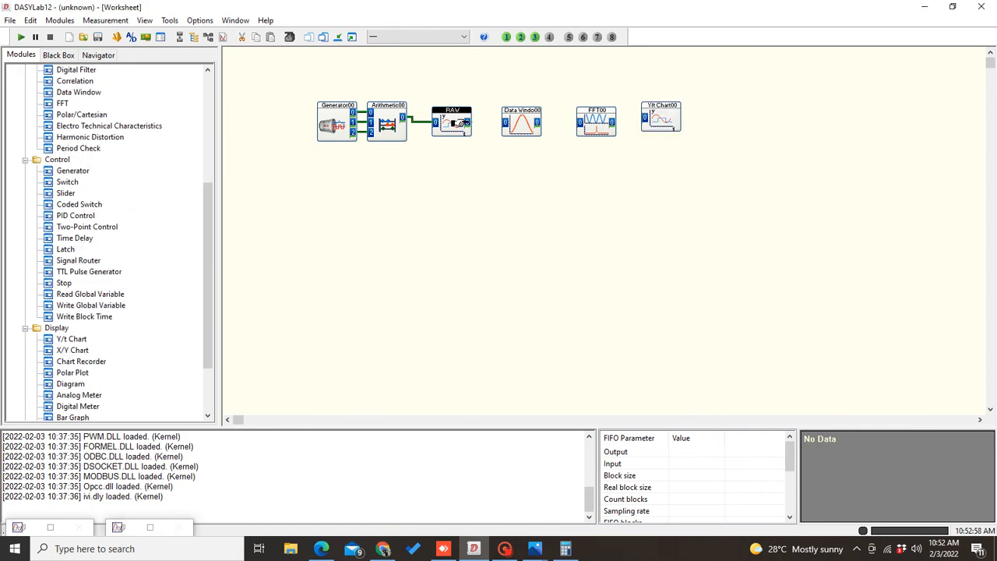
{"action": "left_click_drag", "start_coordinate": [466, 123], "coordinate": [506, 123]}
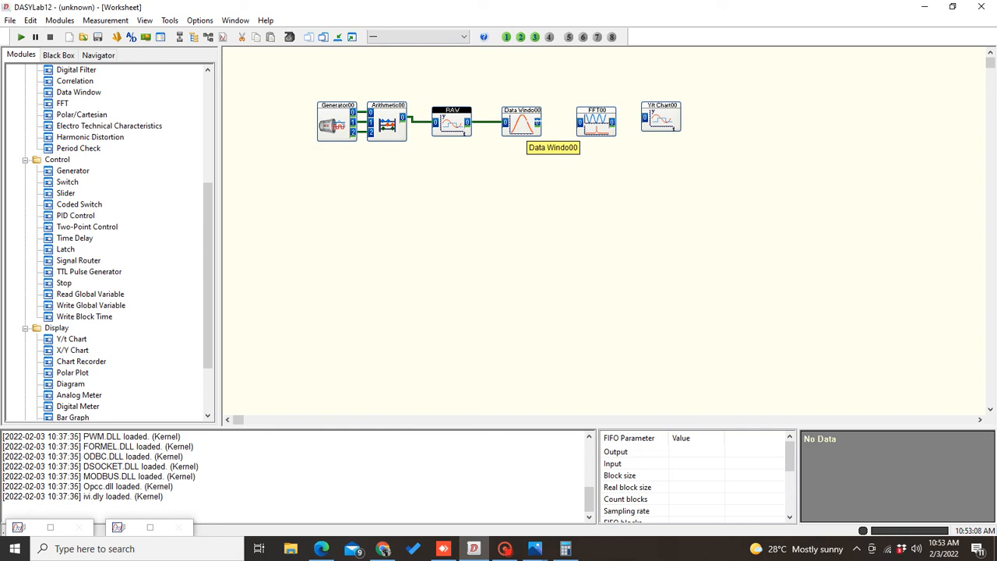
Check the block size in the Measurement Setup and set the Data Window's output block size to 4096
{"action": "left_click", "coordinate": [132, 42]}
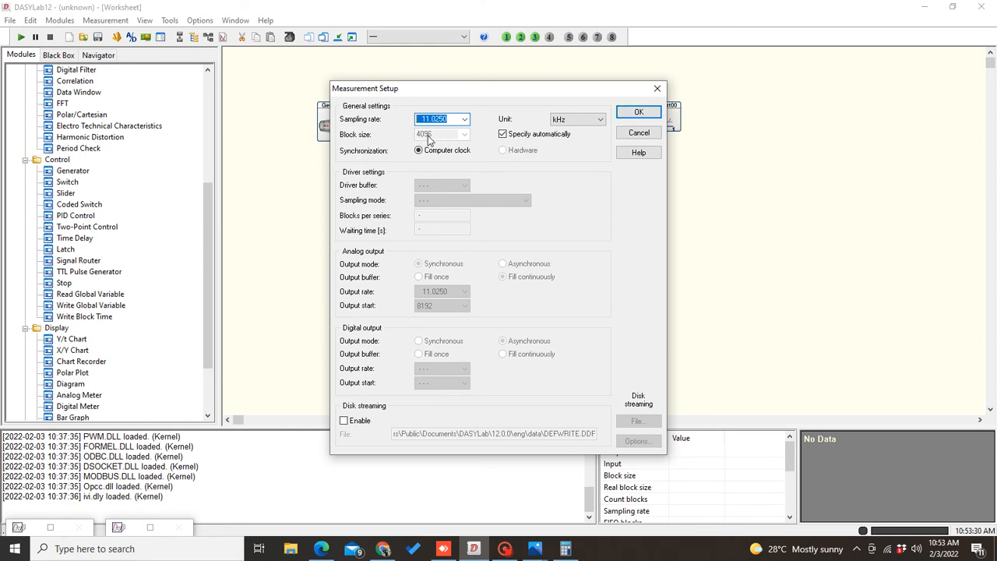
{"action": "left_click", "coordinate": [638, 112]}
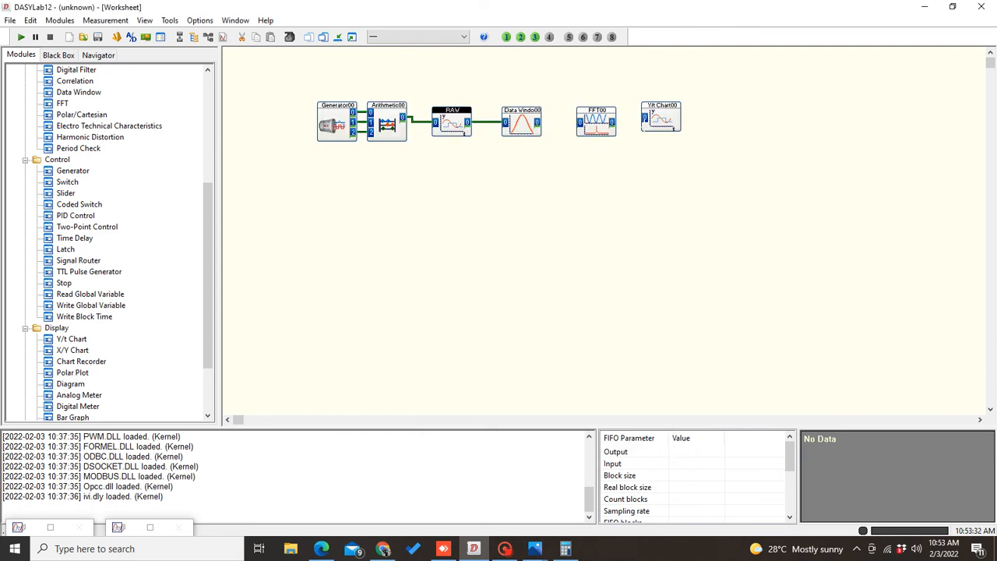
{"action": "double_click", "coordinate": [521, 123]}
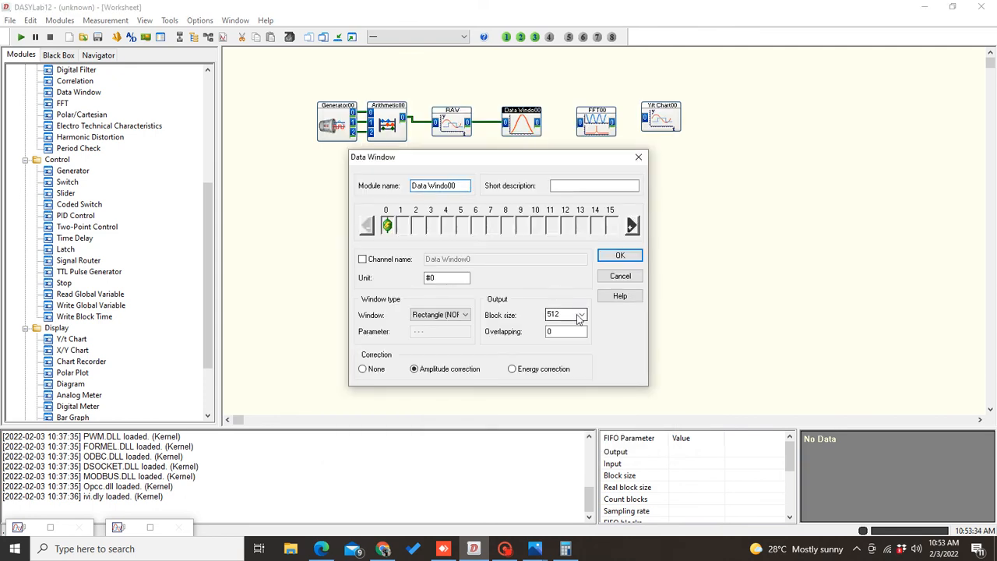
{"action": "left_click", "coordinate": [582, 315]}
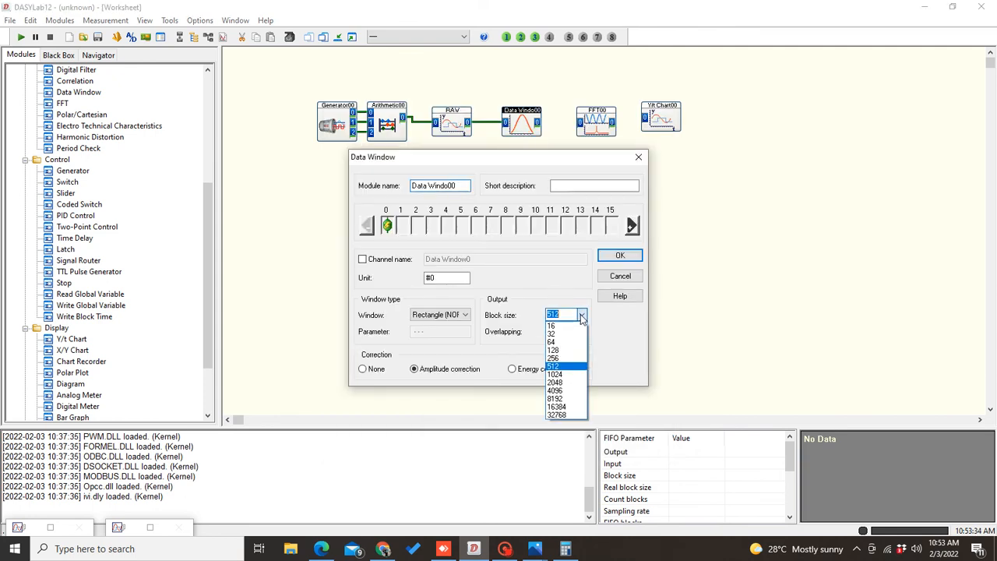
{"action": "left_click", "coordinate": [556, 391]}
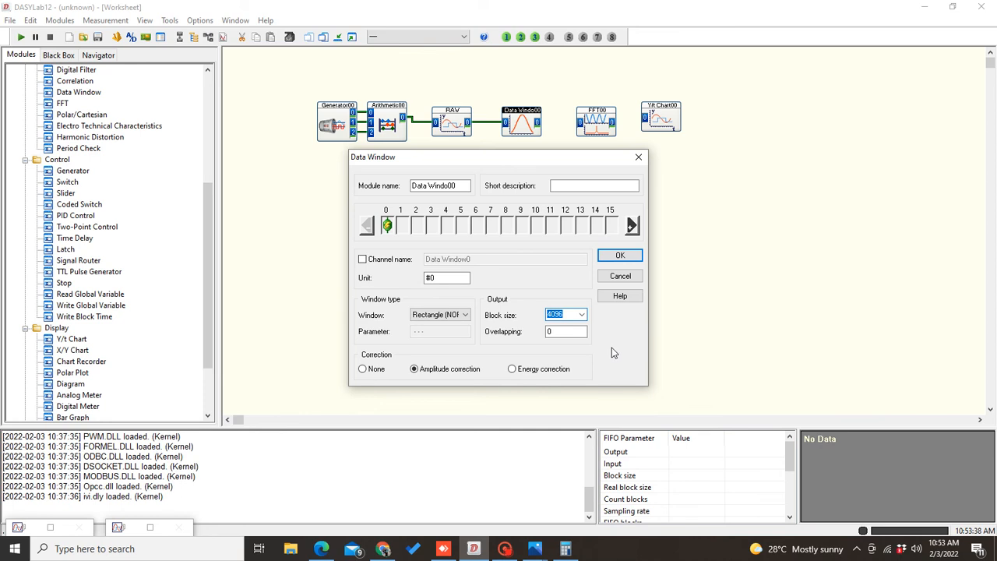
{"action": "left_click", "coordinate": [609, 260]}
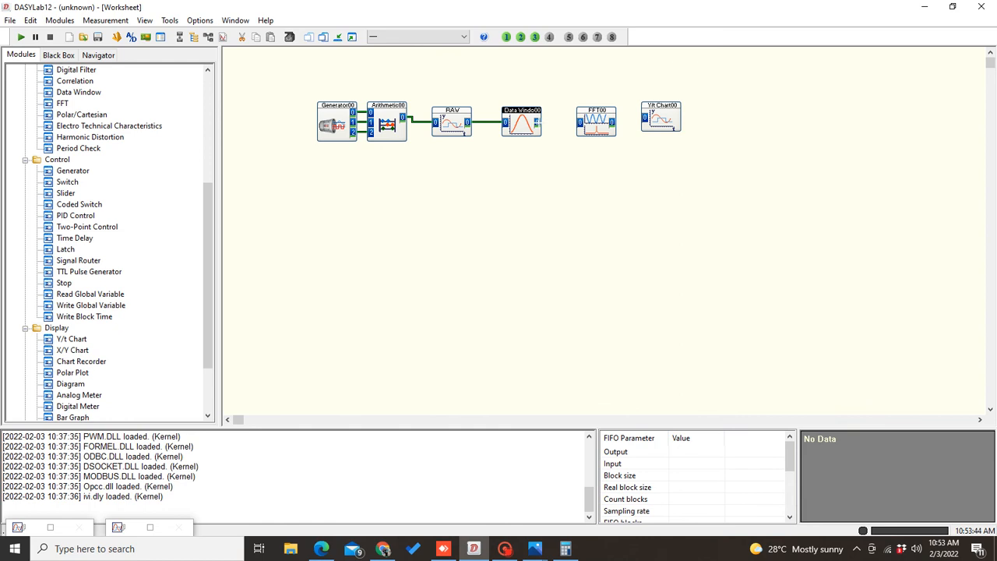
Connect the Data Window output to the FFT input and the FFT output to the second Y/t Chart
{"action": "left_click_drag", "start_coordinate": [537, 123], "coordinate": [580, 122]}
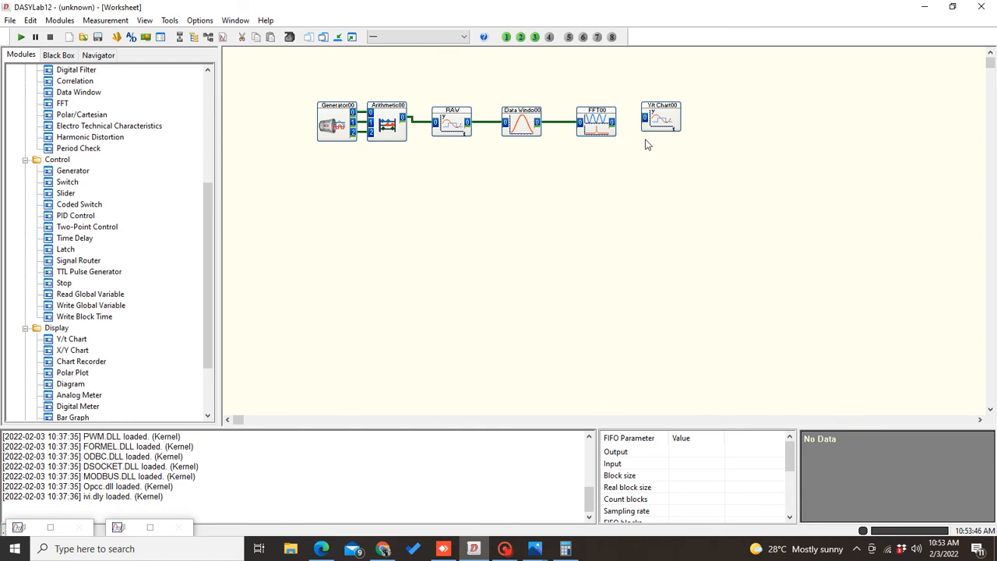
{"action": "mouse_move", "coordinate": [661, 119]}
{"action": "left_mouse_down"}
{"action": "mouse_move", "coordinate": [614, 123]}
{"action": "mouse_move", "coordinate": [644, 122]}
{"action": "left_mouse_up"}
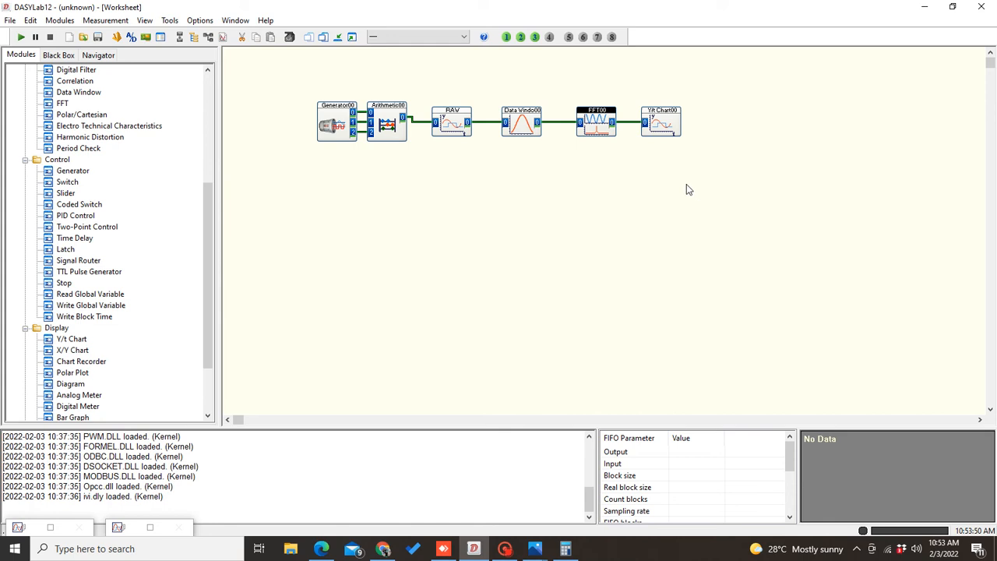
Name the Y/t Chart module after the FFT Freq
{"action": "double_click", "coordinate": [662, 125]}
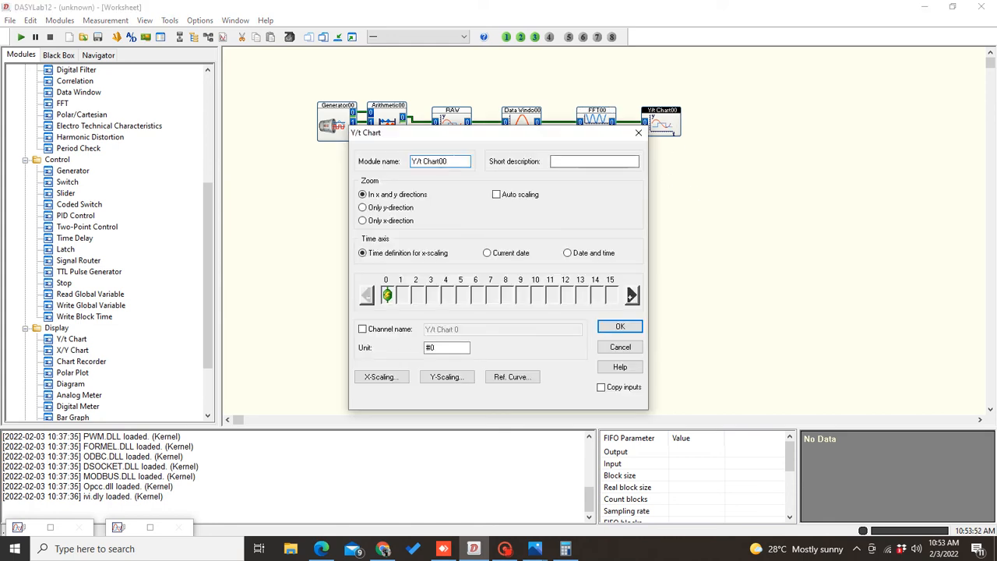
{"action": "left_click_drag", "start_coordinate": [448, 162], "coordinate": [324, 188]}
{"action": "type", "text": "Freq"}
{"action": "left_click", "coordinate": [620, 327]}
Show the RAW and Freq chart windows, narrow and arrange them side by side, and start the measurement
{"action": "left_click", "coordinate": [351, 37]}
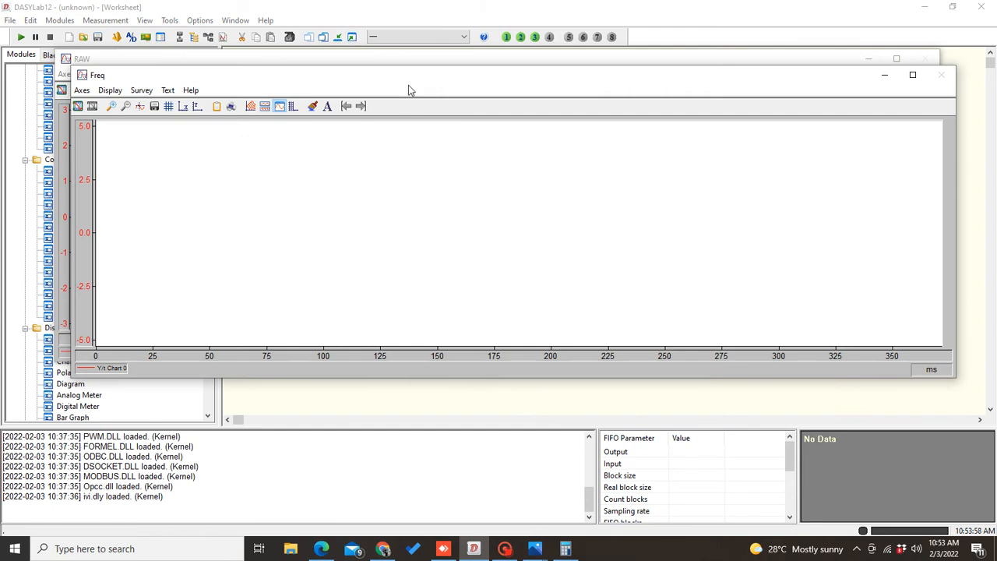
{"action": "left_click_drag", "start_coordinate": [407, 85], "coordinate": [408, 223]}
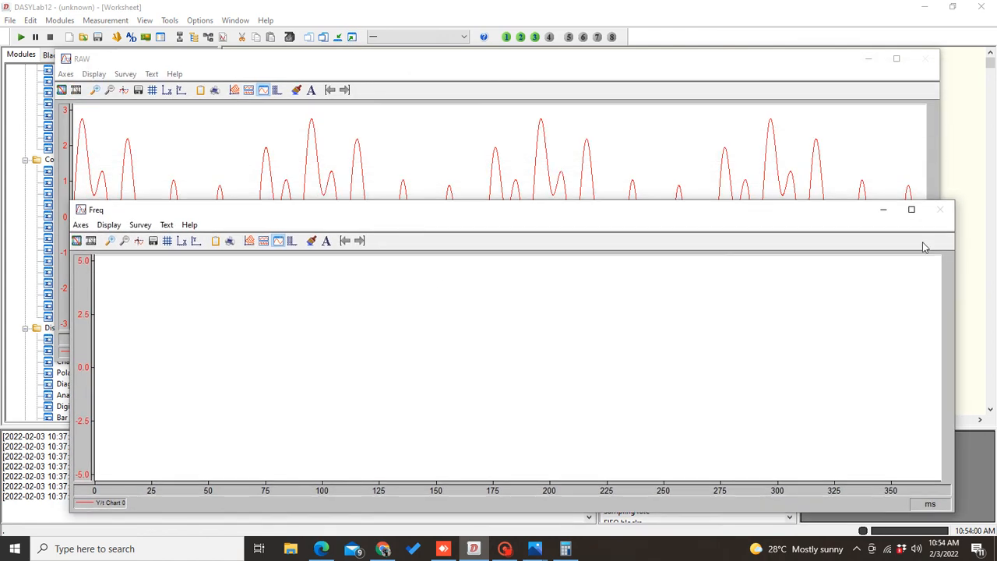
{"action": "left_click_drag", "start_coordinate": [955, 285], "coordinate": [434, 248]}
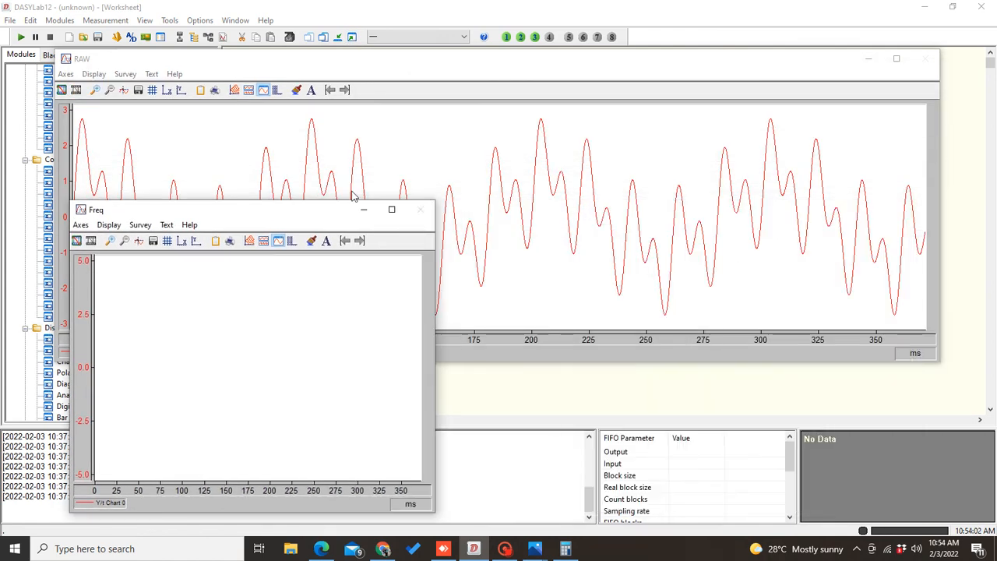
{"action": "left_click", "coordinate": [846, 145]}
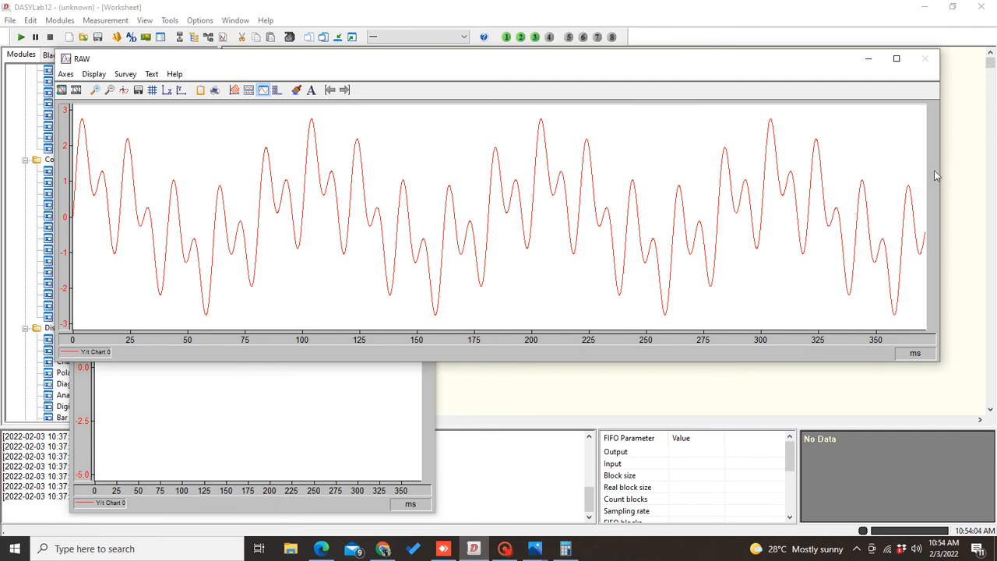
{"action": "left_click_drag", "start_coordinate": [940, 176], "coordinate": [477, 161]}
{"action": "left_click", "coordinate": [348, 398]}
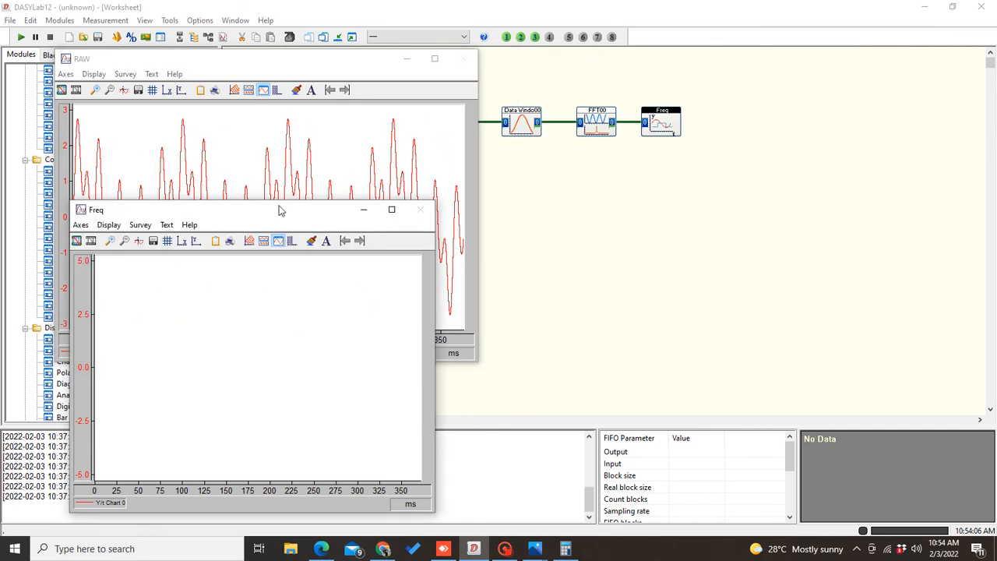
{"action": "left_click_drag", "start_coordinate": [278, 212], "coordinate": [720, 74]}
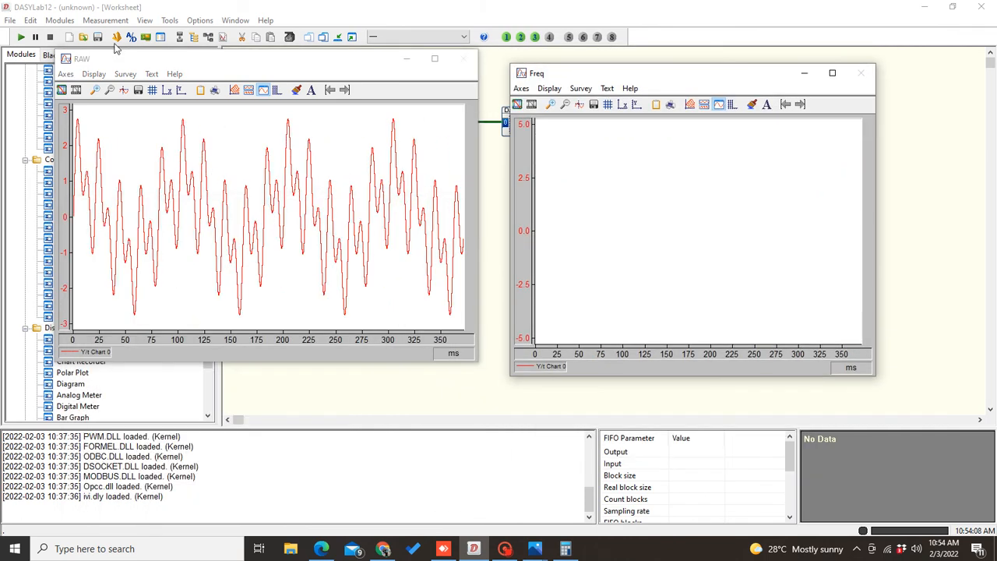
{"action": "left_click", "coordinate": [21, 37]}
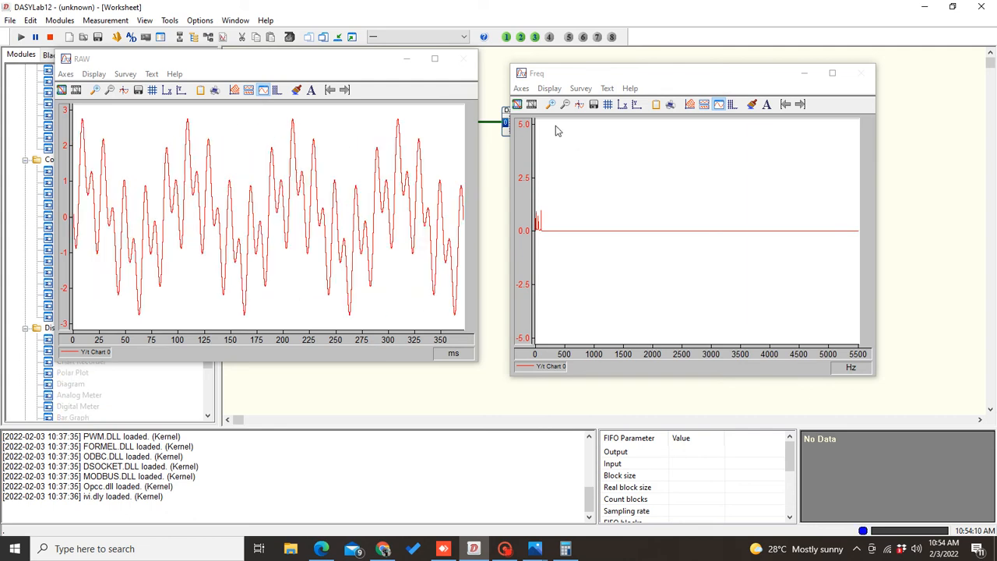
Autoscale the Freq chart's axes and zoom in on the spectrum's low-frequency range from 0 to about 290 Hz
{"action": "left_click", "coordinate": [520, 88]}
{"action": "left_click", "coordinate": [552, 161]}
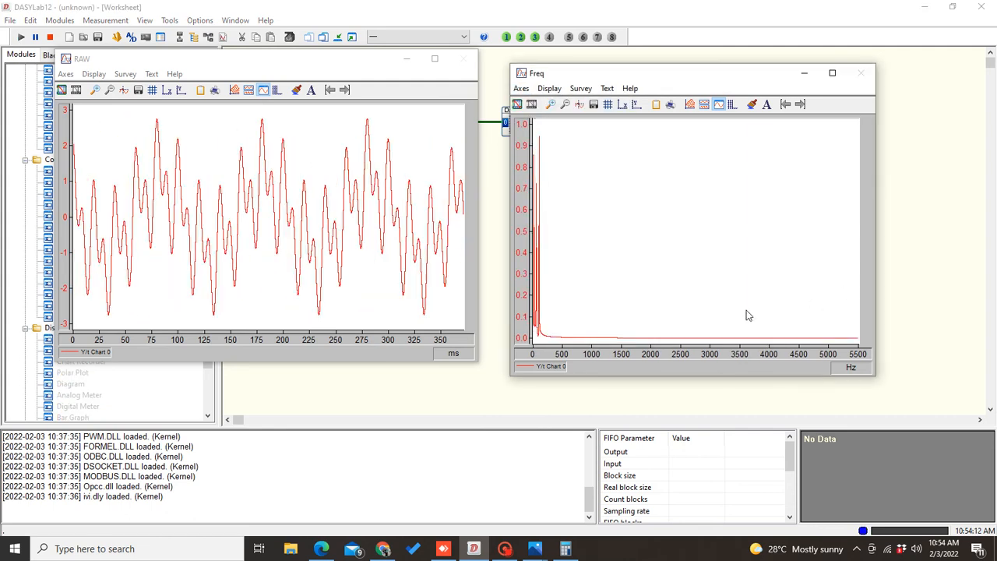
{"action": "left_click_drag", "start_coordinate": [537, 123], "coordinate": [549, 343]}
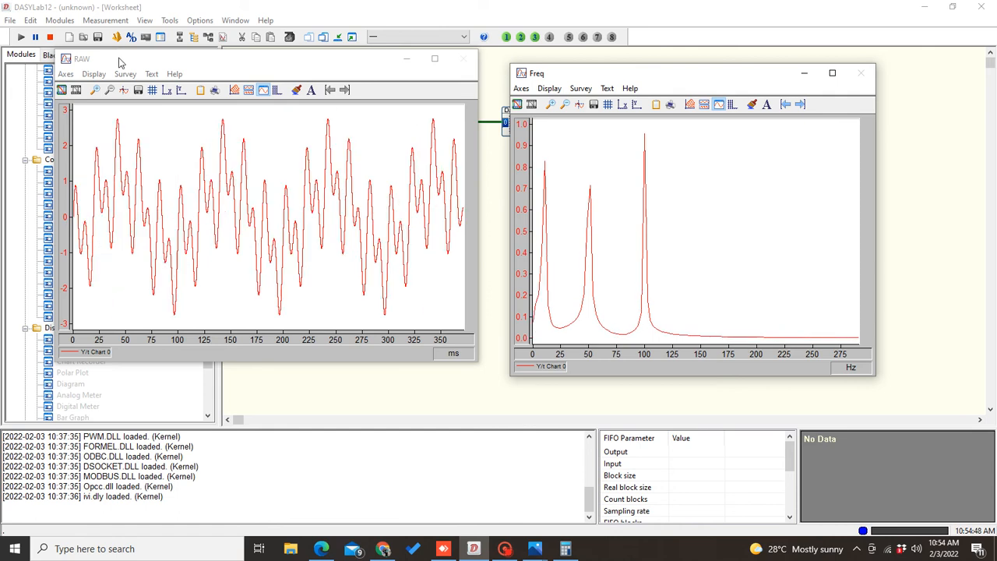
Stop the measurement and minimise the RAW and Freq chart windows
{"action": "left_click", "coordinate": [50, 37]}
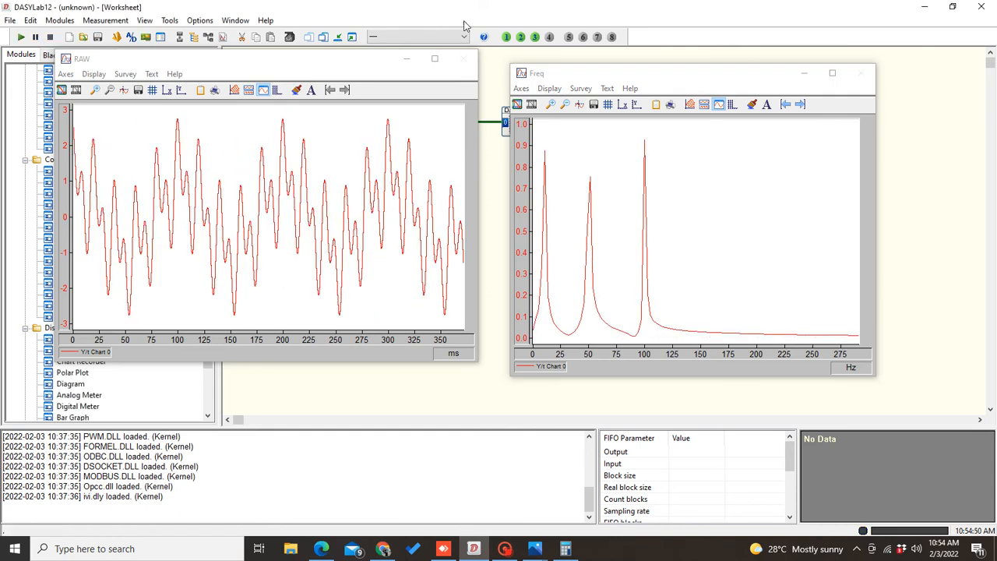
{"action": "left_click", "coordinate": [338, 37]}
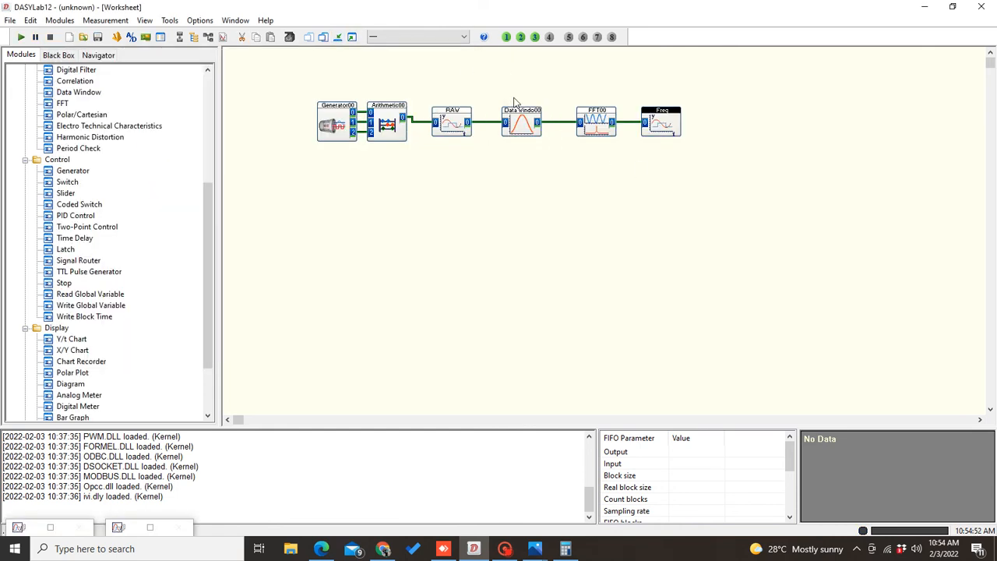
Move the Data Window, FFT and Freq modules away from RAW as a group and delete the wire between RAW and the Data Window
{"action": "left_click_drag", "start_coordinate": [491, 80], "coordinate": [714, 178]}
{"action": "left_click_drag", "start_coordinate": [522, 118], "coordinate": [681, 115]}
{"action": "left_click", "coordinate": [543, 120]}
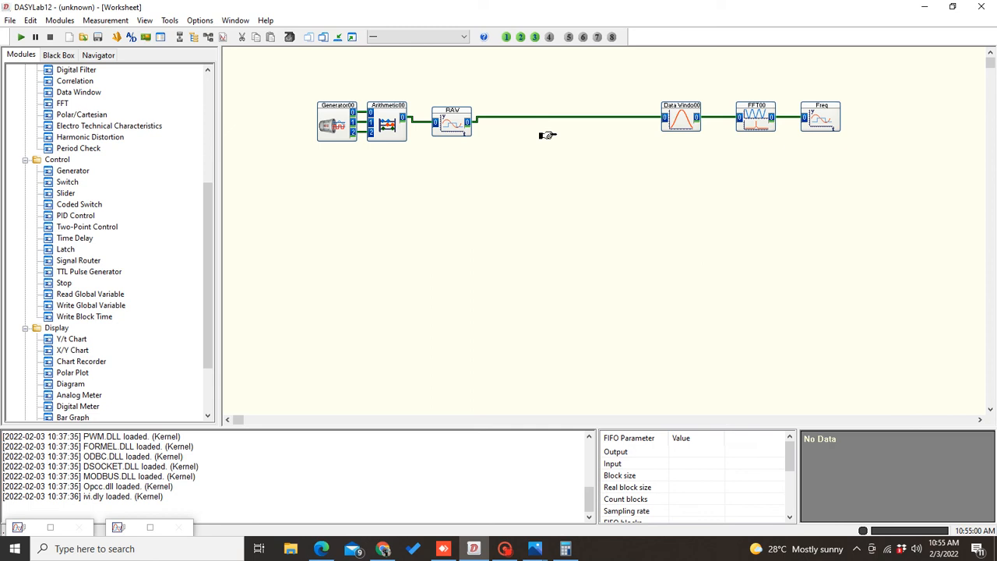
{"action": "left_click", "coordinate": [537, 119]}
{"action": "key", "text": "Delete"}
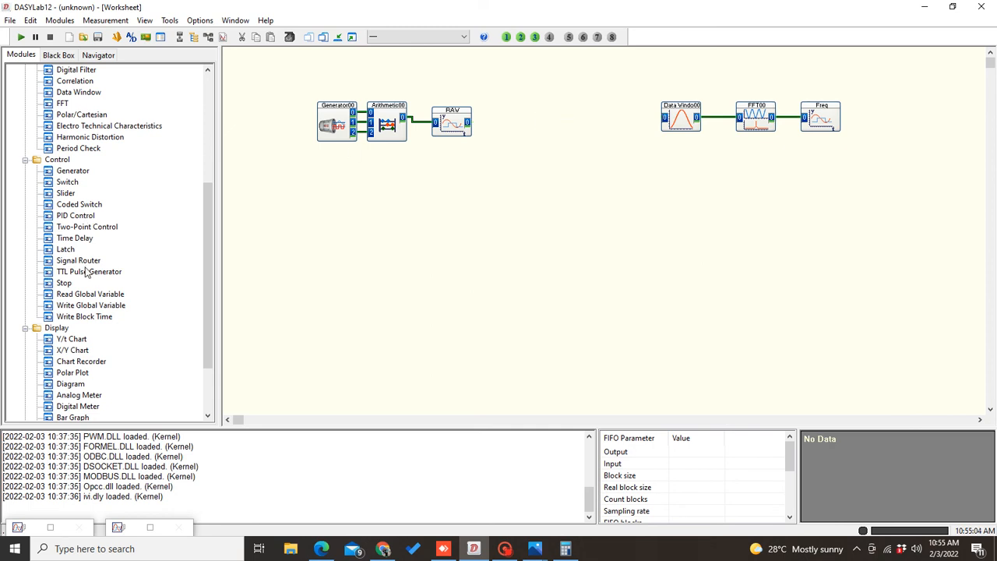
Add a Digital Filter module beside RAW and configure it as high pass with a 20 Hz limit frequency and filter order 10
{"action": "scroll", "coordinate": [81, 263], "scroll_direction": "up", "scroll_amount": 6}
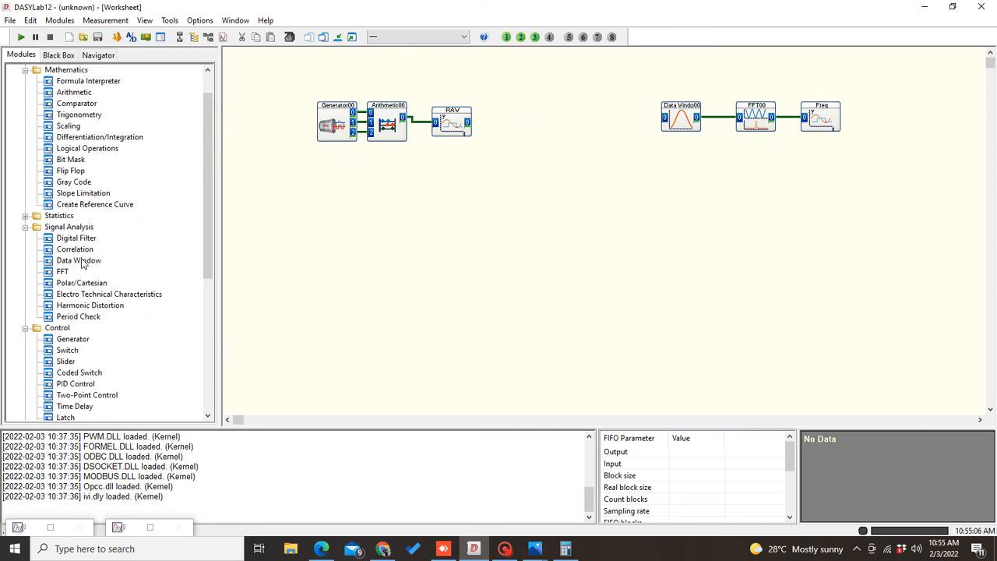
{"action": "left_click_drag", "start_coordinate": [74, 272], "coordinate": [510, 111]}
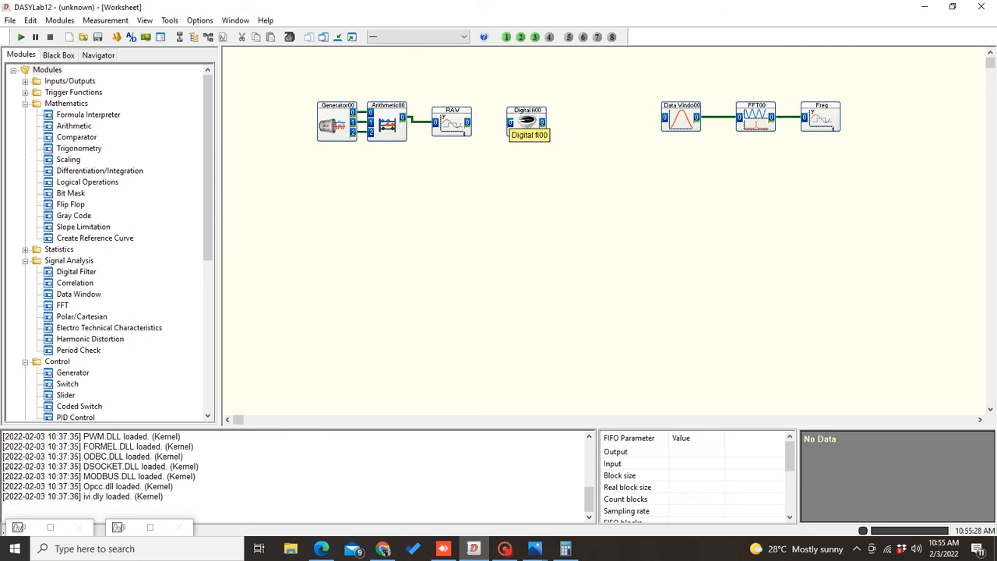
{"action": "double_click", "coordinate": [528, 121]}
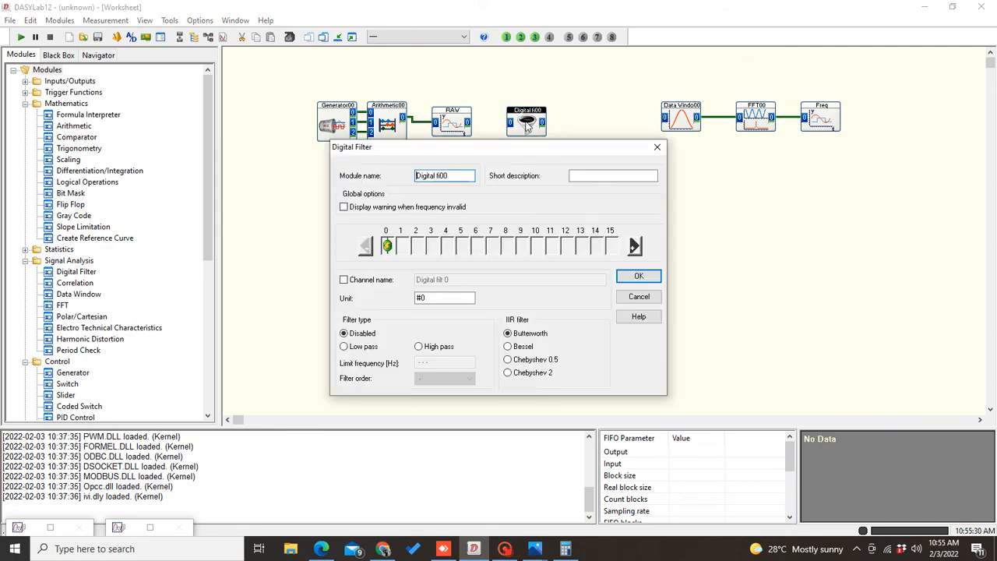
{"action": "left_click", "coordinate": [432, 351]}
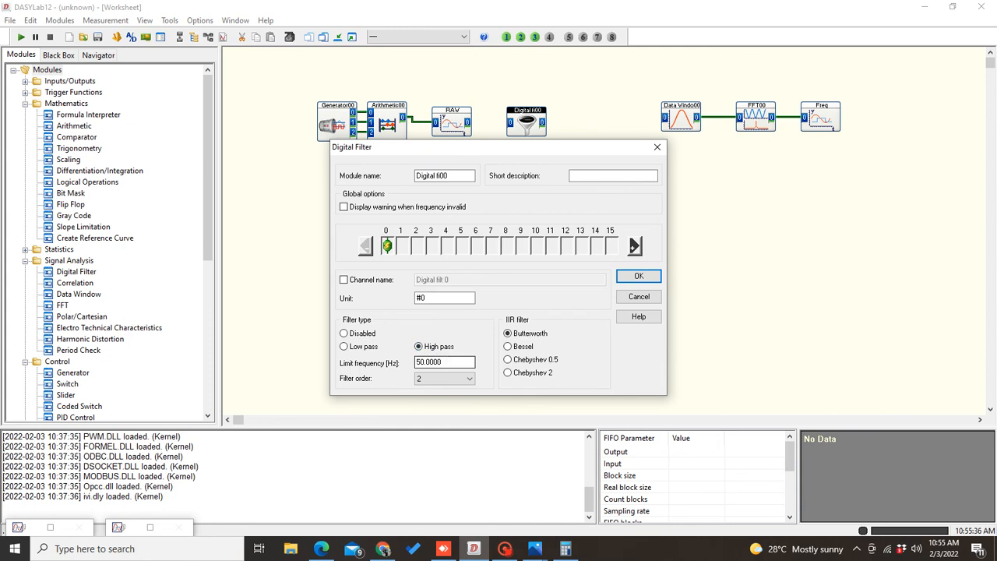
{"action": "key", "text": "Tab"}
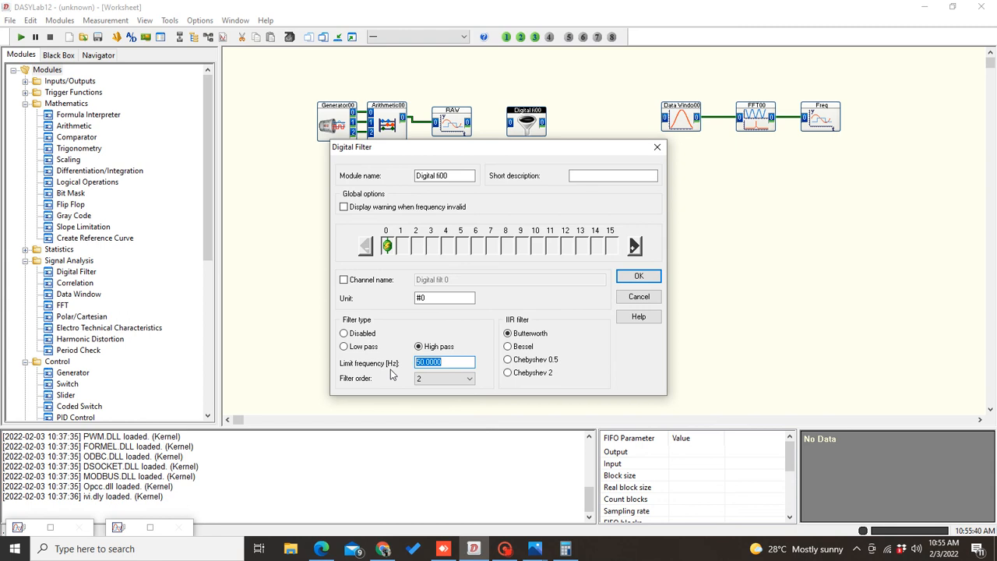
{"action": "type", "text": "20"}
{"action": "left_click", "coordinate": [445, 380]}
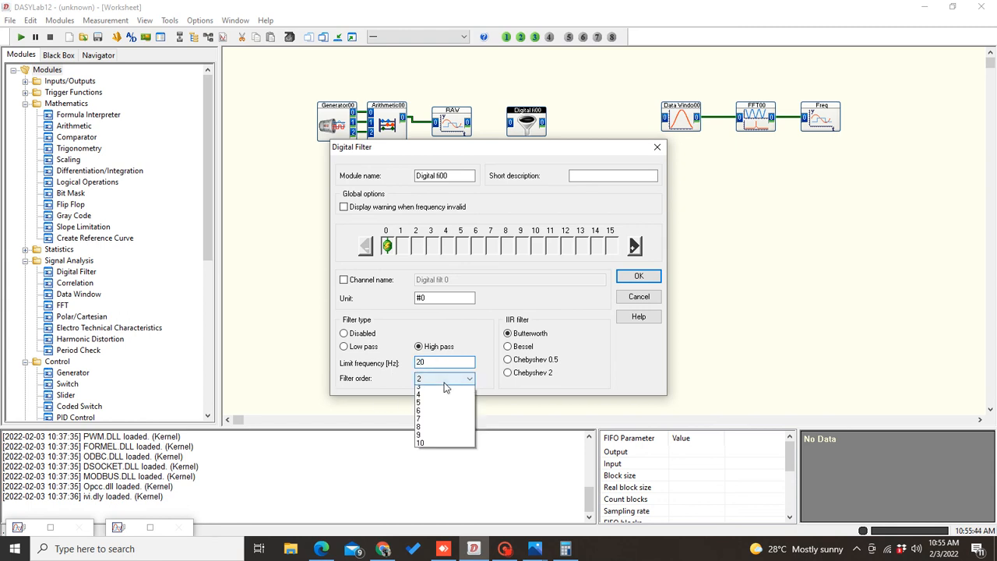
{"action": "left_click", "coordinate": [436, 464]}
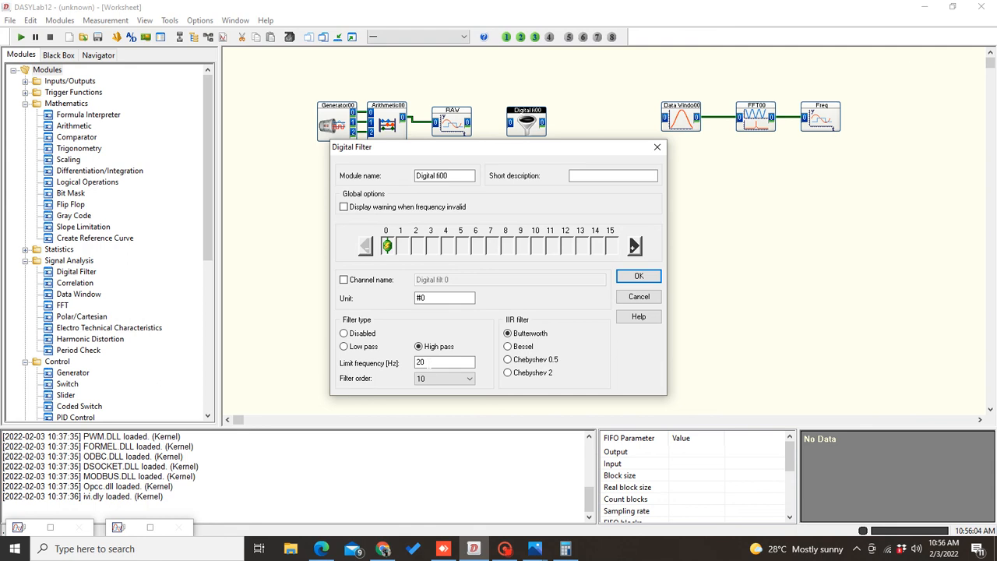
{"action": "left_click", "coordinate": [639, 279]}
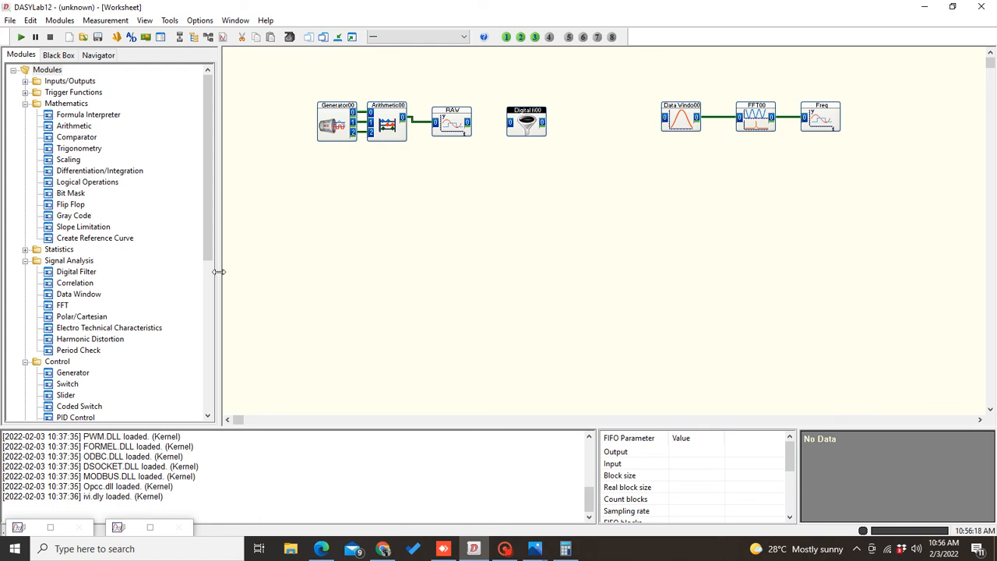
Add a second Digital Filter beside the first and configure it as low pass with a 70 Hz limit frequency and filter order 10
{"action": "left_click_drag", "start_coordinate": [81, 272], "coordinate": [573, 114]}
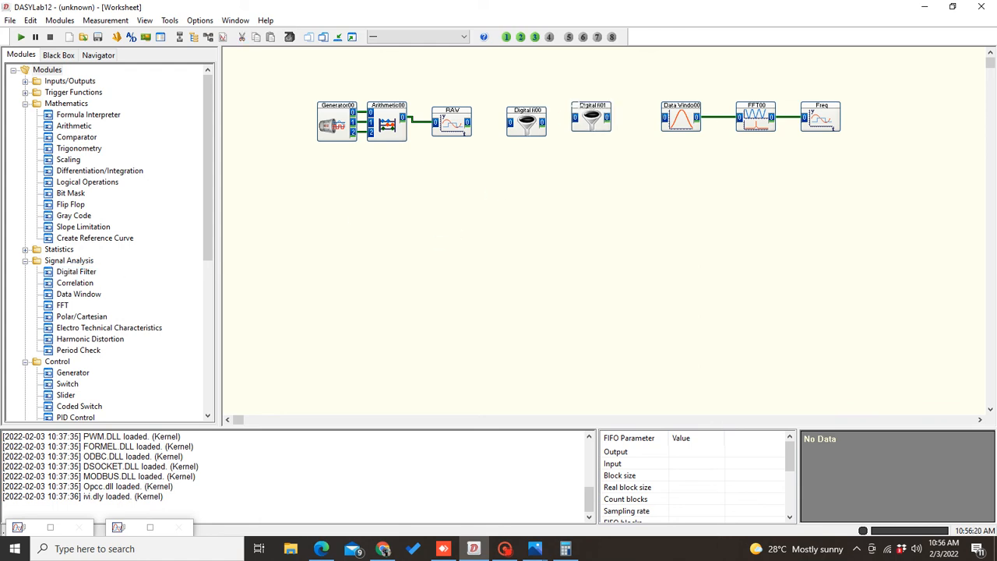
{"action": "left_click_drag", "start_coordinate": [591, 129], "coordinate": [591, 124]}
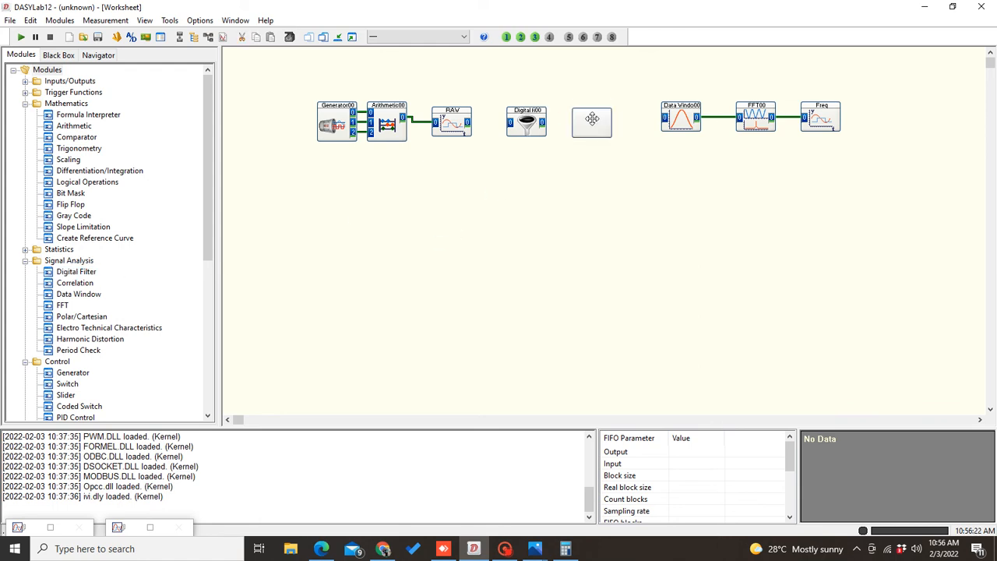
{"action": "double_click", "coordinate": [592, 124]}
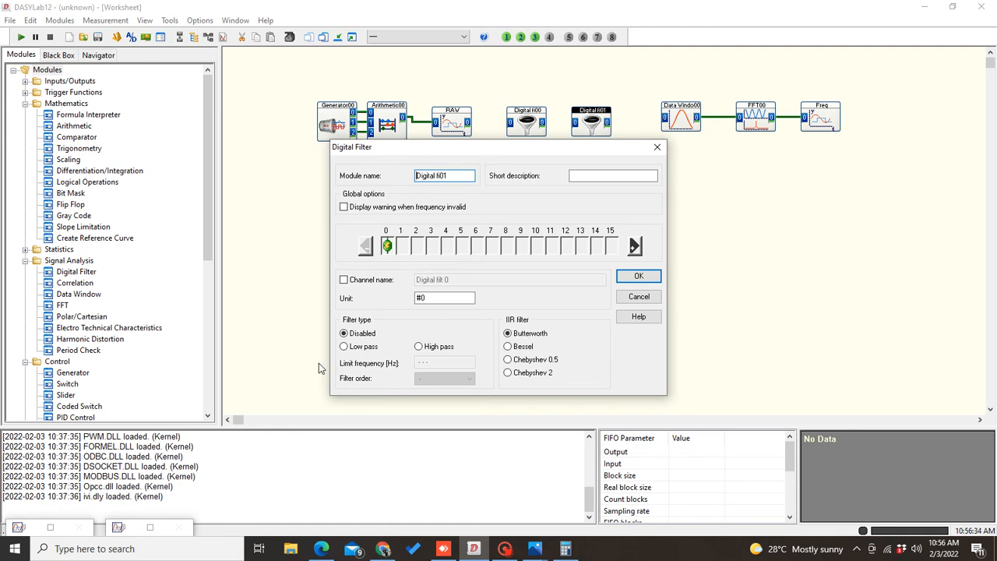
{"action": "left_click", "coordinate": [363, 352]}
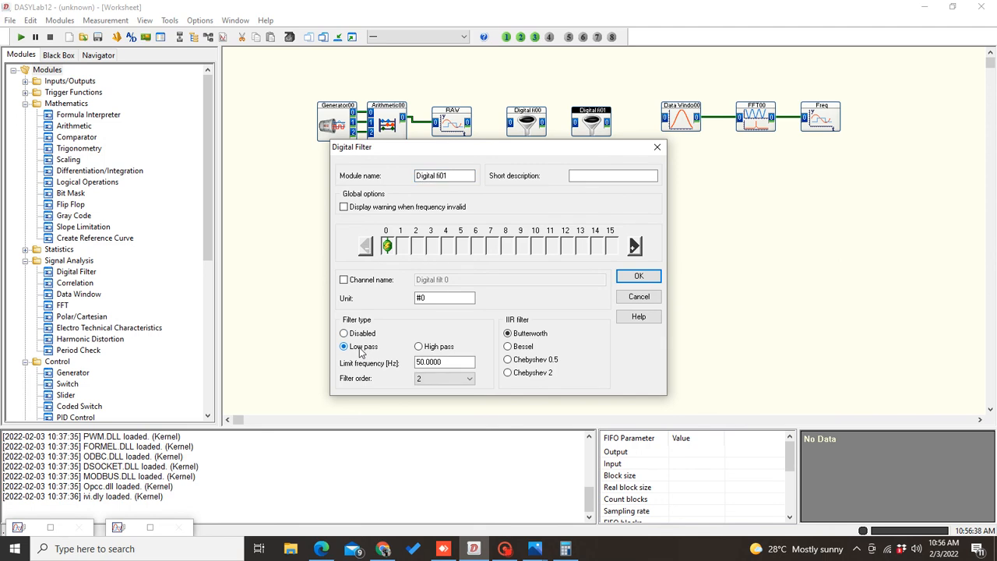
{"action": "key", "text": "Tab"}
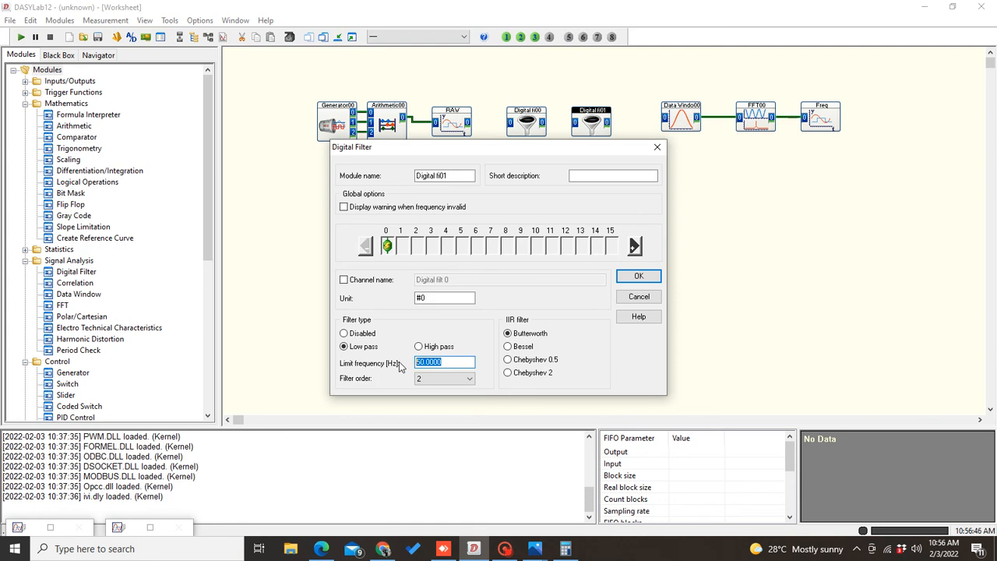
{"action": "type", "text": "70"}
{"action": "left_click", "coordinate": [441, 379]}
{"action": "left_click", "coordinate": [427, 464]}
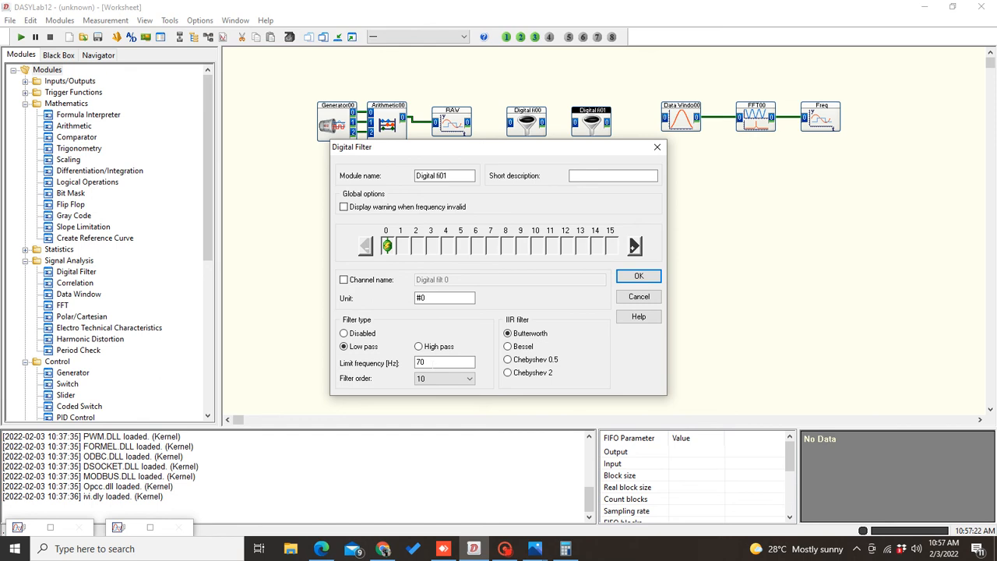
{"action": "left_click", "coordinate": [635, 294]}
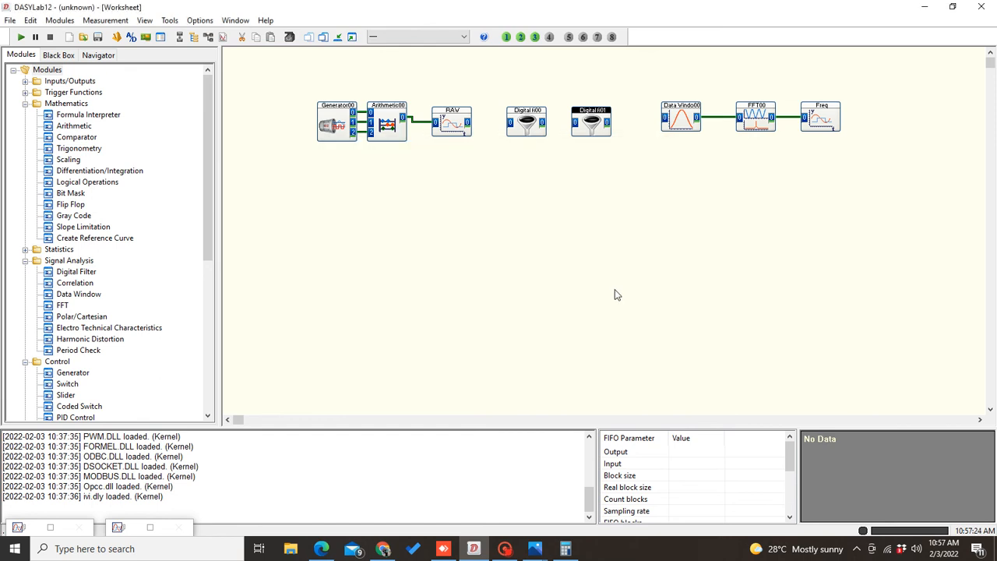
Rename the high-pass Digital Filter module as "lower 50"
{"action": "double_click", "coordinate": [528, 121]}
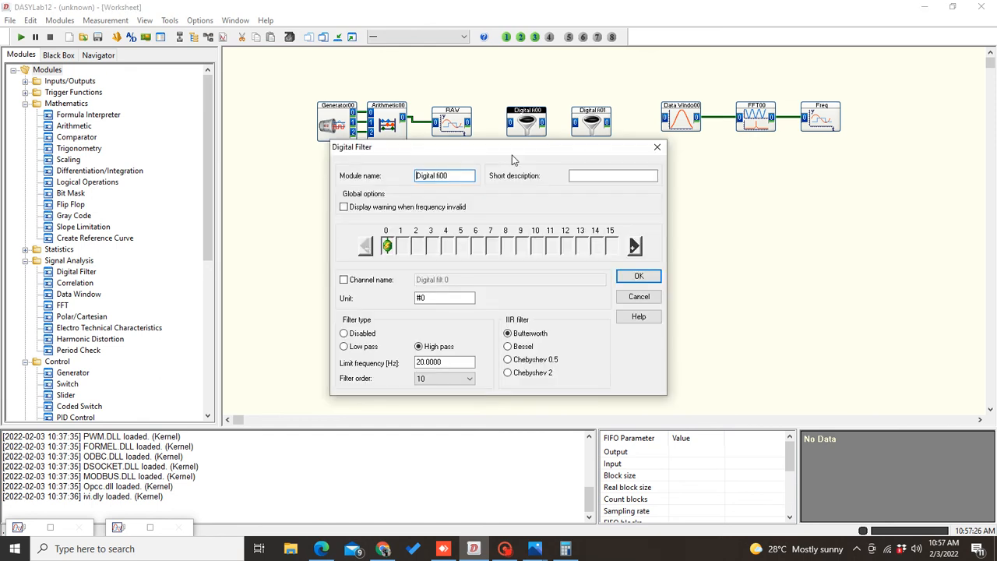
{"action": "left_click_drag", "start_coordinate": [450, 176], "coordinate": [346, 185]}
{"action": "type", "text": "lower 50"}
{"action": "left_click", "coordinate": [637, 277]}
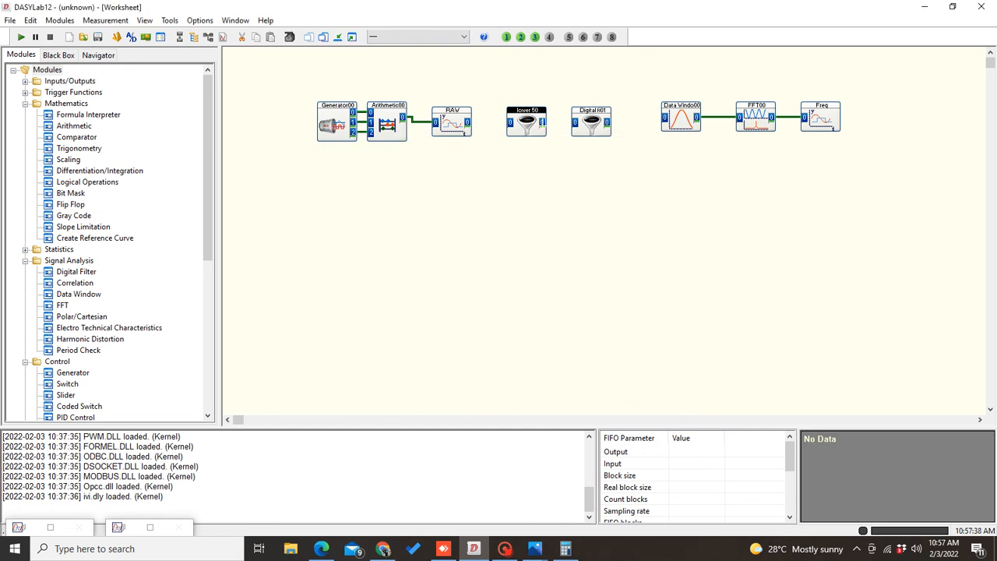
Rename the low-pass Digital Filter module as "higher 50"
{"action": "double_click", "coordinate": [592, 118]}
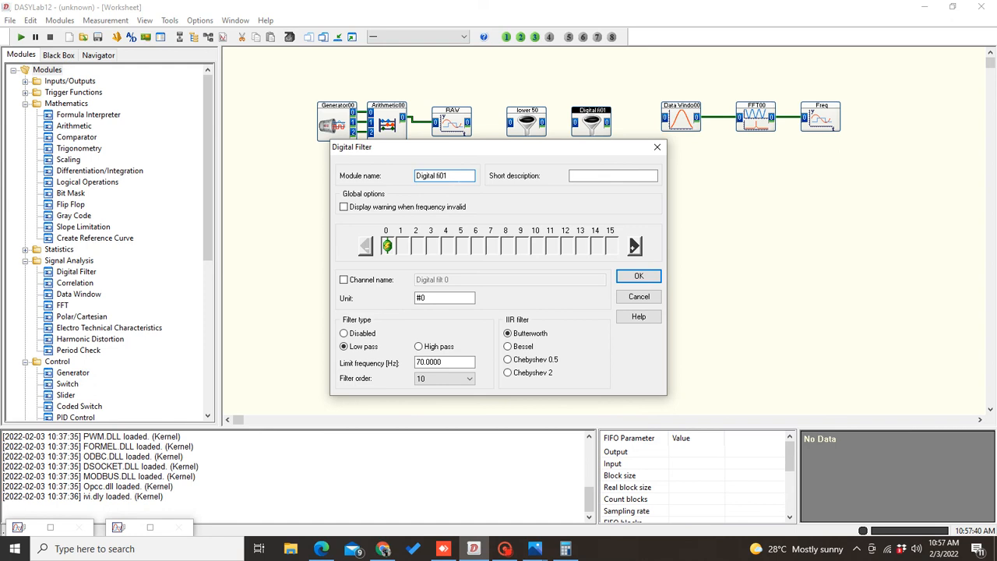
{"action": "left_click_drag", "start_coordinate": [459, 176], "coordinate": [372, 195]}
{"action": "type", "text": "higher 50"}
{"action": "left_click", "coordinate": [644, 279]}
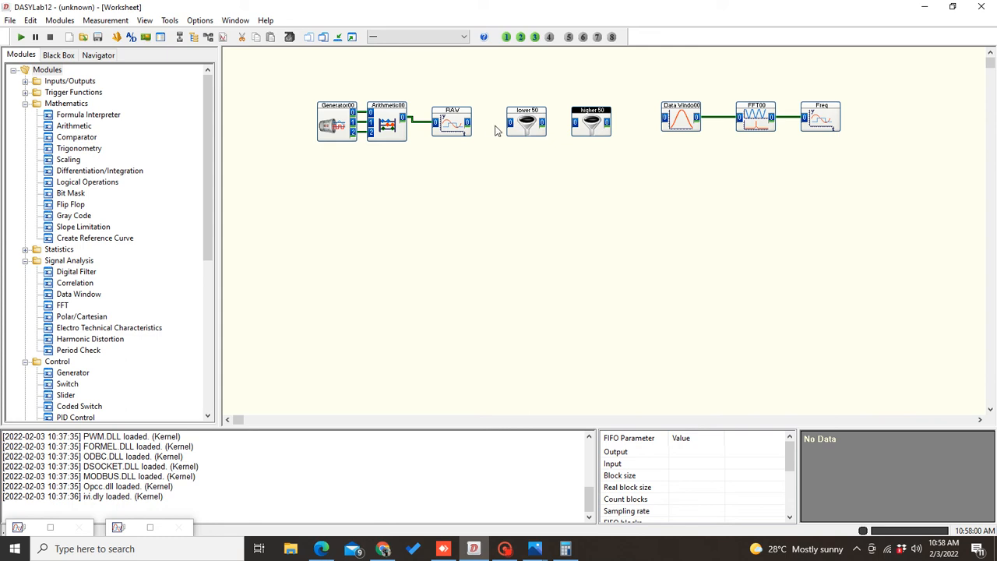
Wire RAW through the lower 50 and higher 50 filters in series to the Data Window input
{"action": "left_click", "coordinate": [468, 122]}
{"action": "left_click_drag", "start_coordinate": [467, 123], "coordinate": [510, 123]}
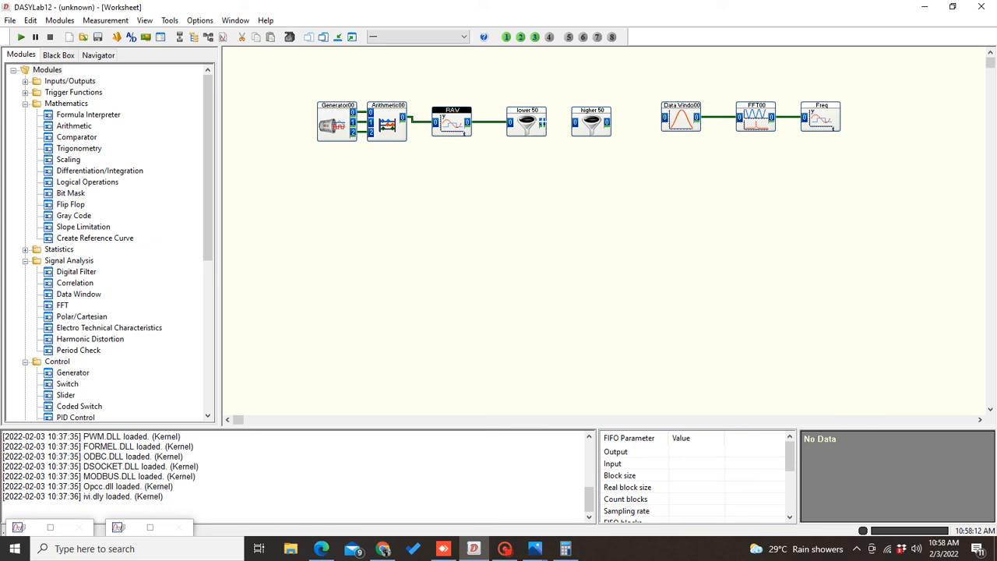
{"action": "left_click", "coordinate": [535, 122]}
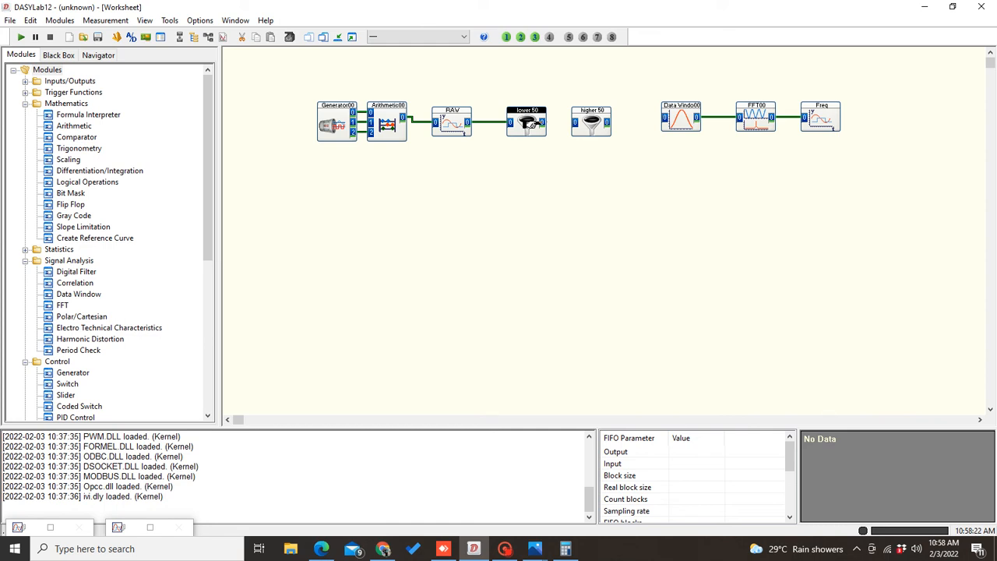
{"action": "left_click_drag", "start_coordinate": [531, 124], "coordinate": [575, 122]}
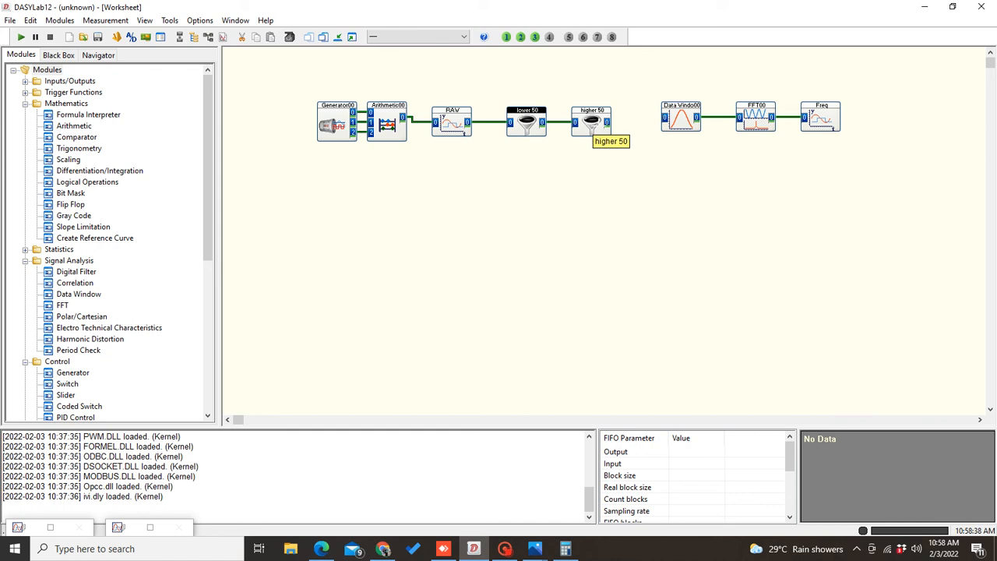
{"action": "left_click", "coordinate": [597, 123]}
{"action": "left_click_drag", "start_coordinate": [607, 122], "coordinate": [665, 118]}
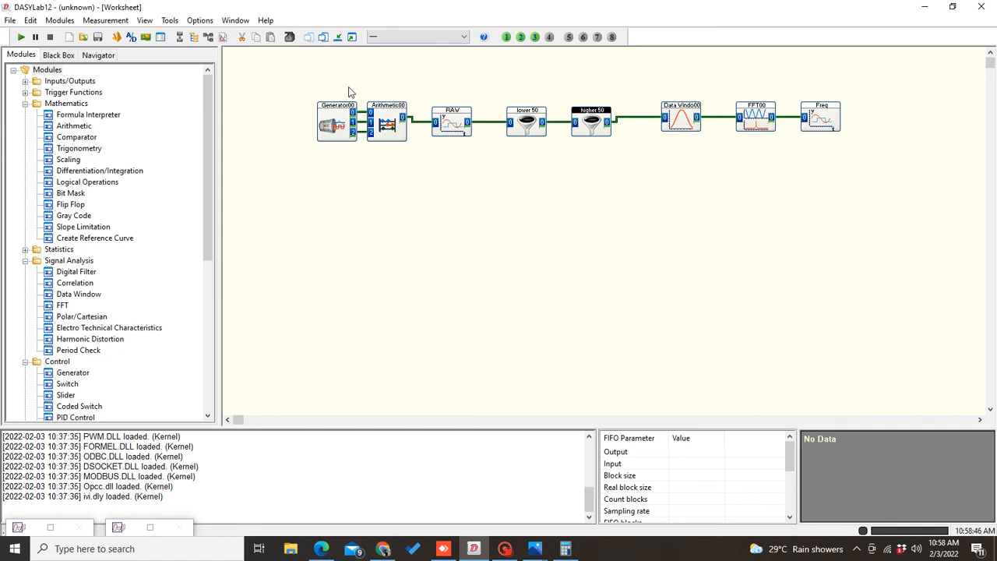
Restore the chart windows and run the measurement to examine the filtered spectrum in the Freq chart, stopping it when done
{"action": "left_click", "coordinate": [351, 37]}
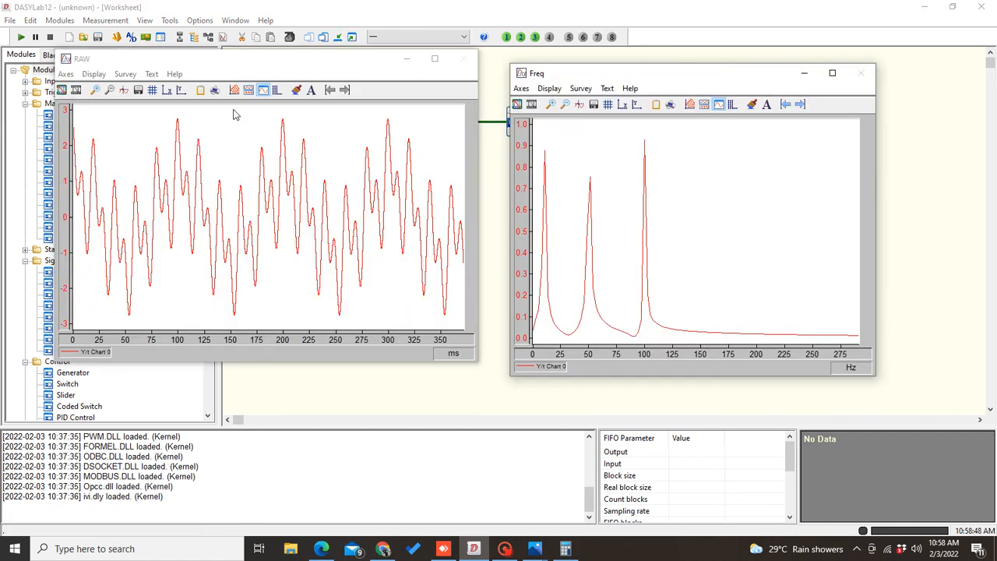
{"action": "left_click", "coordinate": [20, 38]}
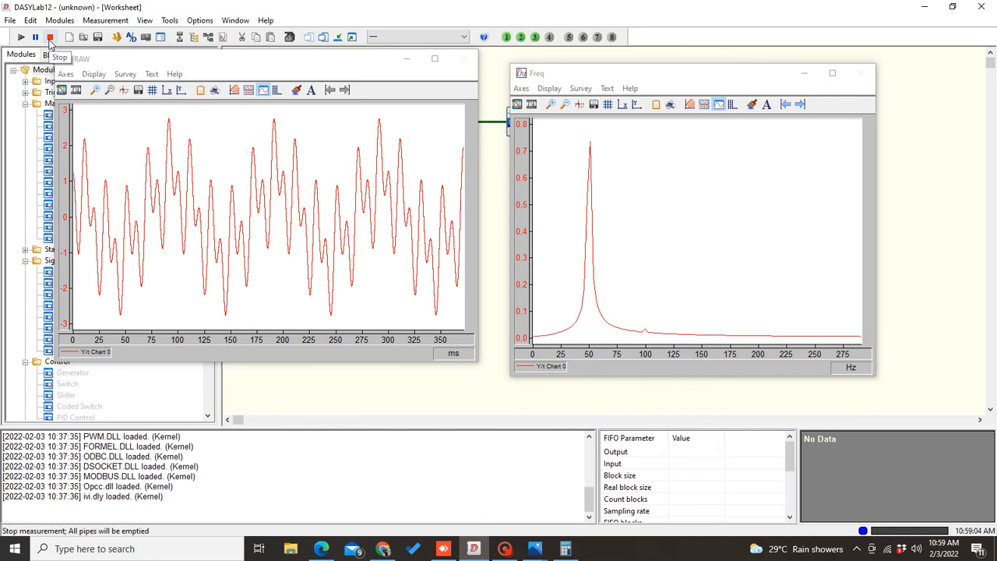
{"action": "left_click", "coordinate": [49, 38]}
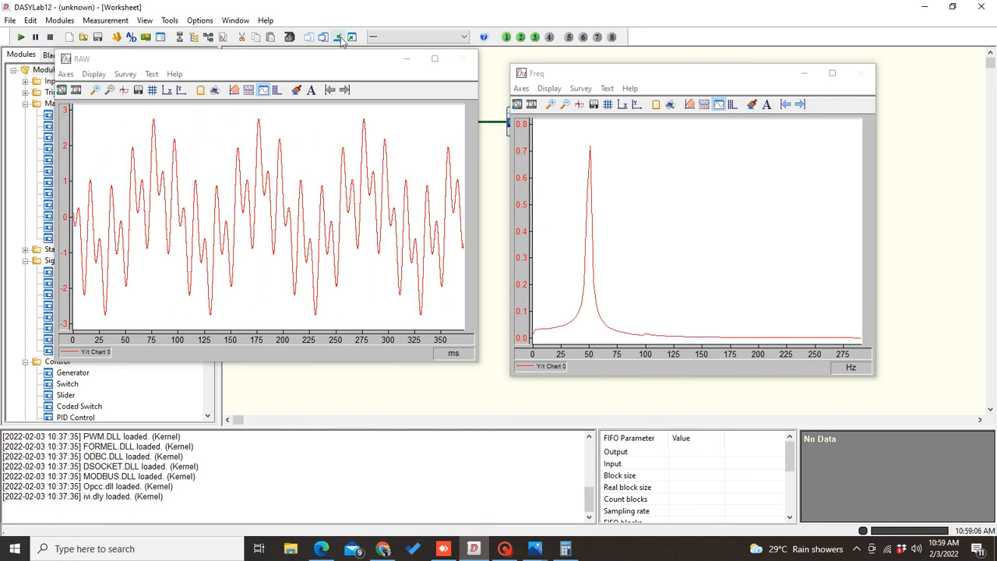
Minimise the chart windows and place a new Y/t Chart module below the Data Window and FFT modules
{"action": "left_click", "coordinate": [339, 37]}
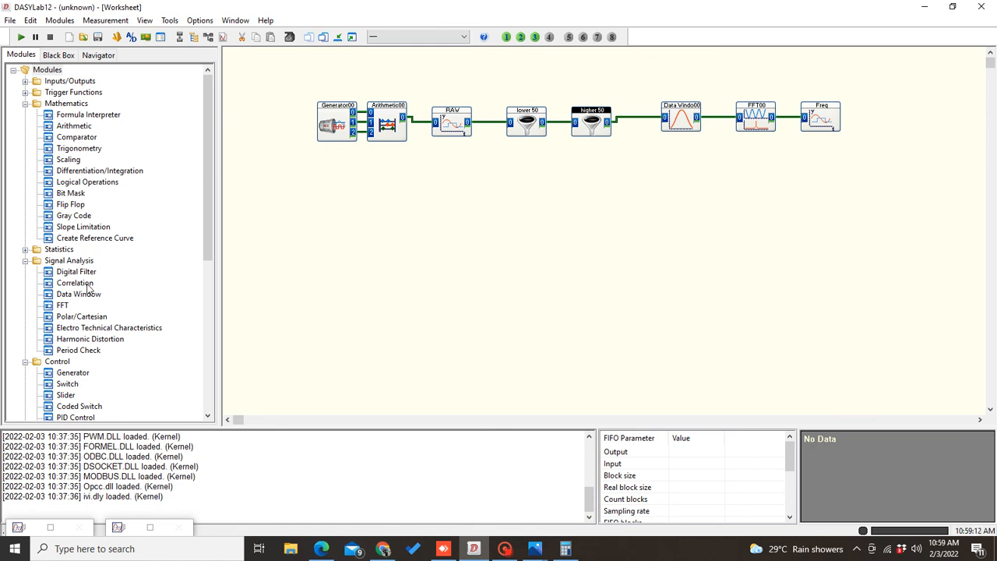
{"action": "scroll", "coordinate": [78, 297], "scroll_direction": "down", "scroll_amount": 7}
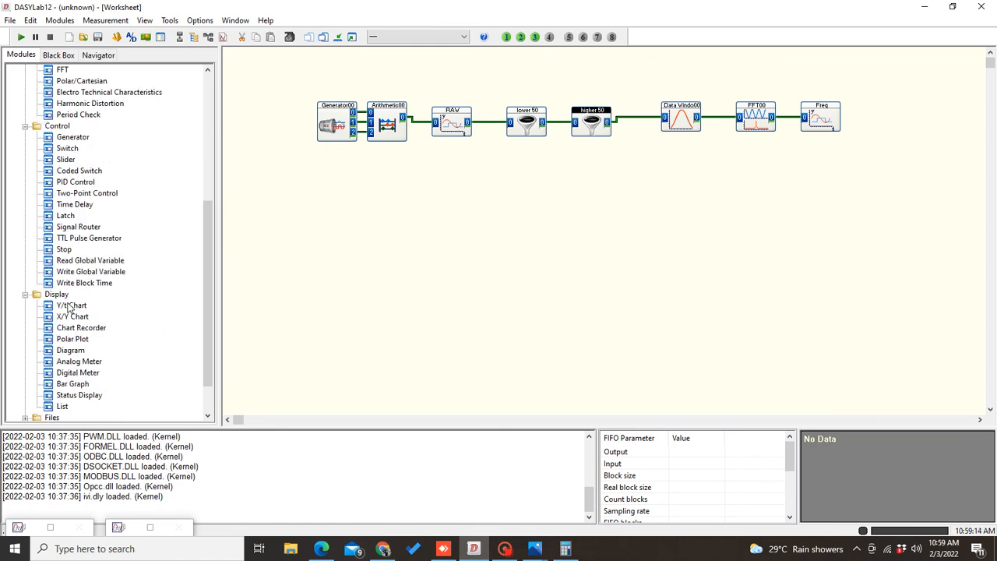
{"action": "left_click_drag", "start_coordinate": [69, 307], "coordinate": [674, 164]}
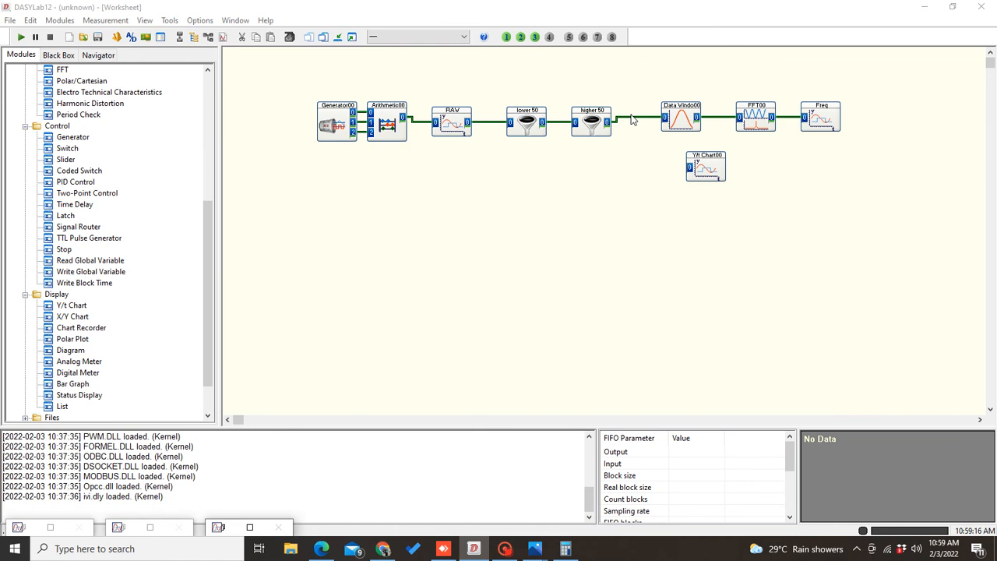
Branch the higher 50 filter's output to the new Y/t Chart module and enable auto scaling for it
{"action": "left_click_drag", "start_coordinate": [633, 118], "coordinate": [688, 169]}
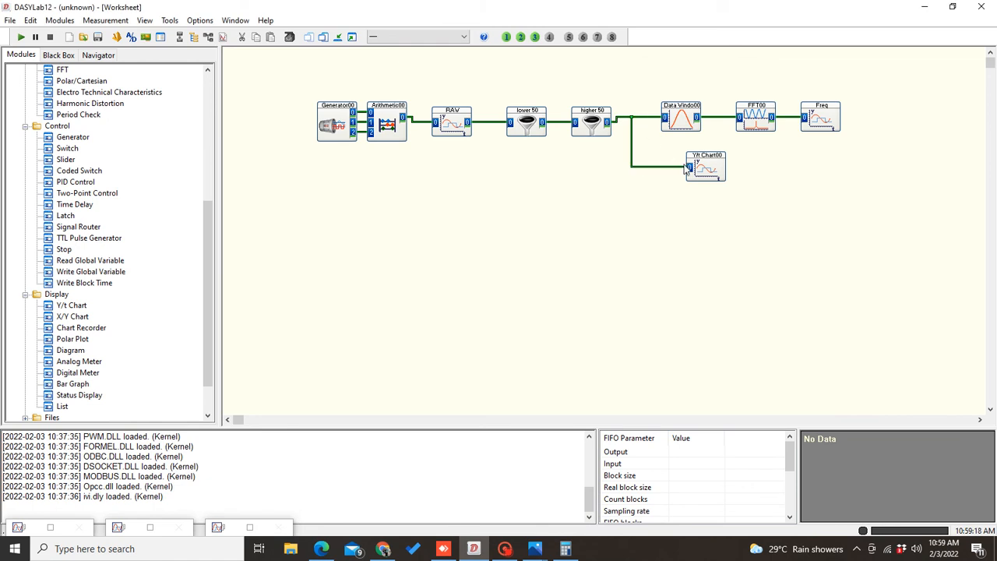
{"action": "double_click", "coordinate": [713, 168]}
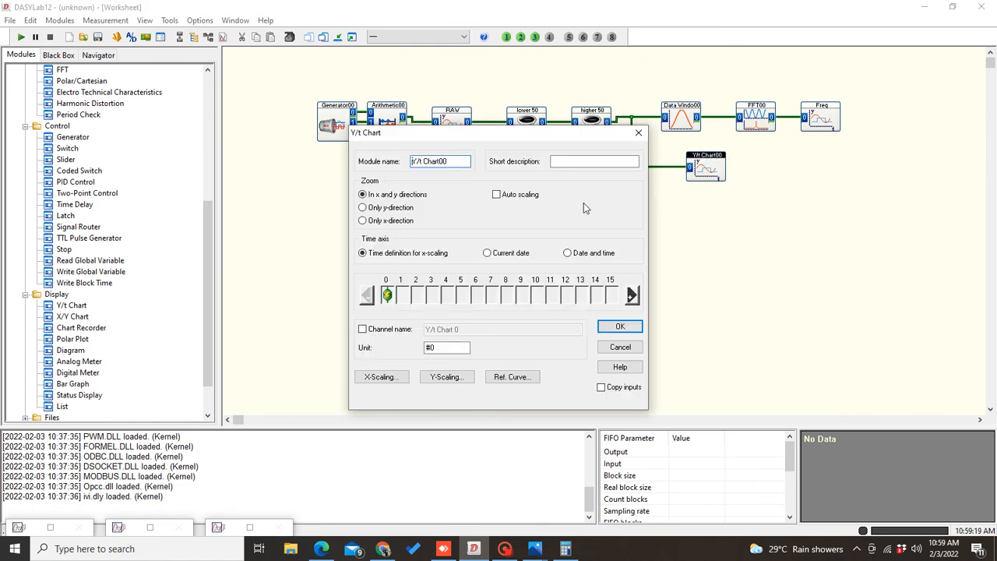
{"action": "left_click", "coordinate": [503, 197]}
{"action": "left_click", "coordinate": [607, 327]}
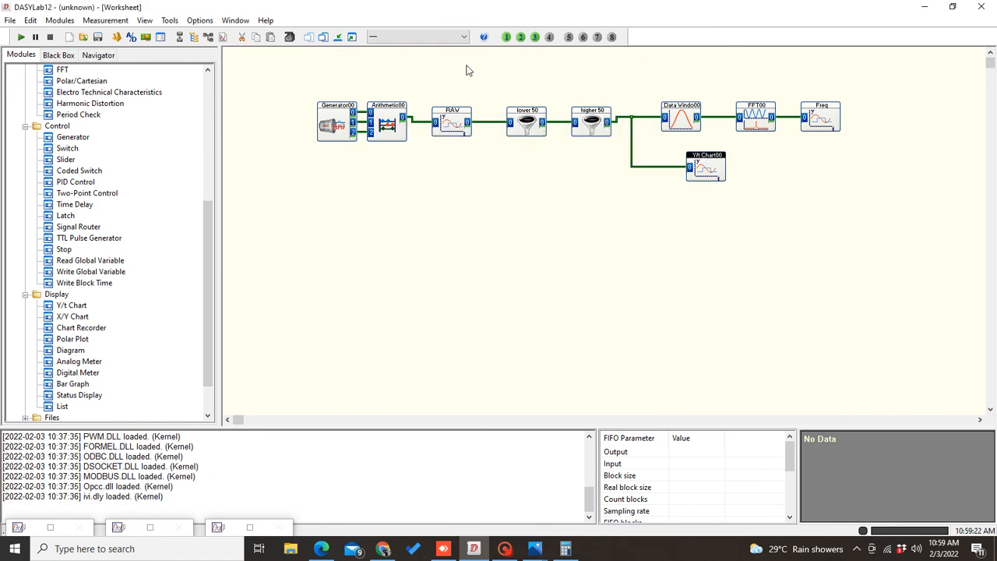
Restore the chart windows, narrow the Y/t Chart00 window to about half its width and place it over the lower part of RAW
{"action": "left_click", "coordinate": [352, 37]}
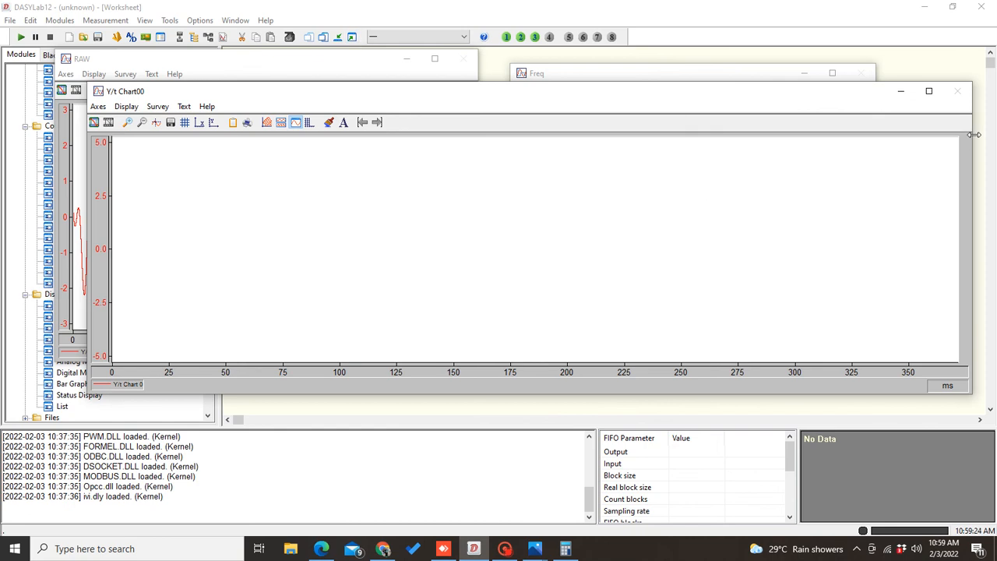
{"action": "left_click_drag", "start_coordinate": [973, 134], "coordinate": [496, 156]}
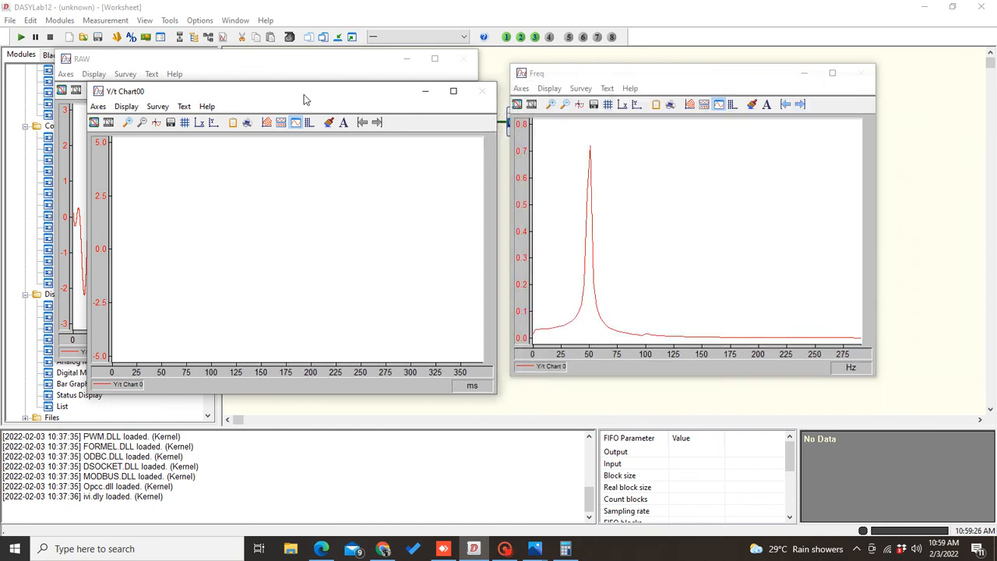
{"action": "left_click_drag", "start_coordinate": [305, 100], "coordinate": [278, 169]}
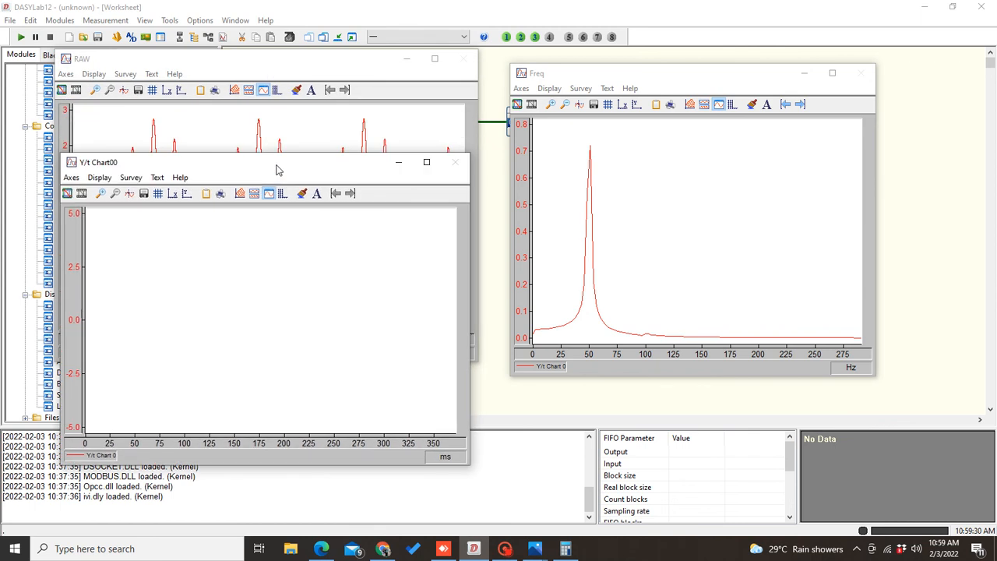
Run the measurement and shift the RAW chart window upward to compare the raw waveform with the filtered one in Y/t Chart00
{"action": "left_click", "coordinate": [20, 38]}
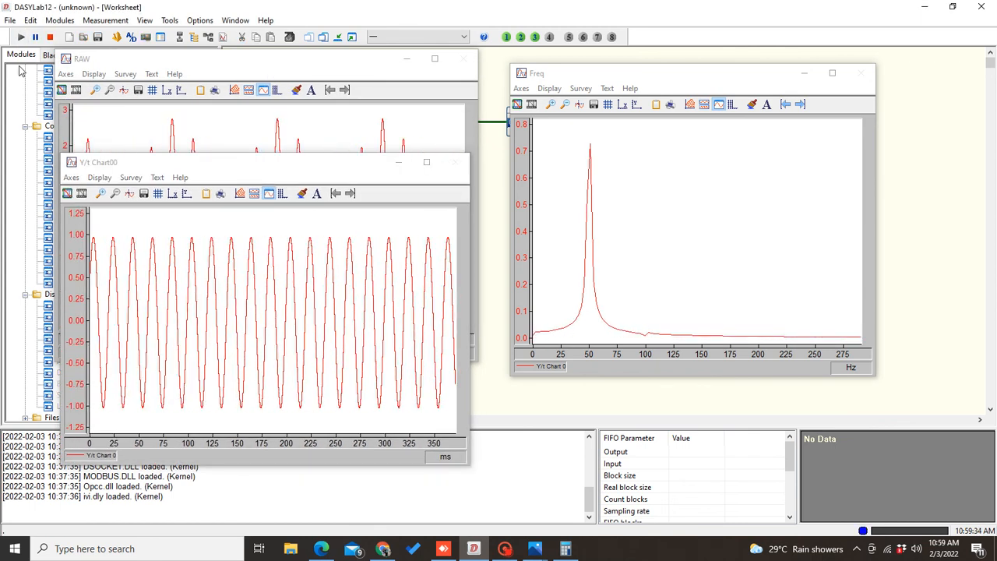
{"action": "left_click", "coordinate": [95, 89]}
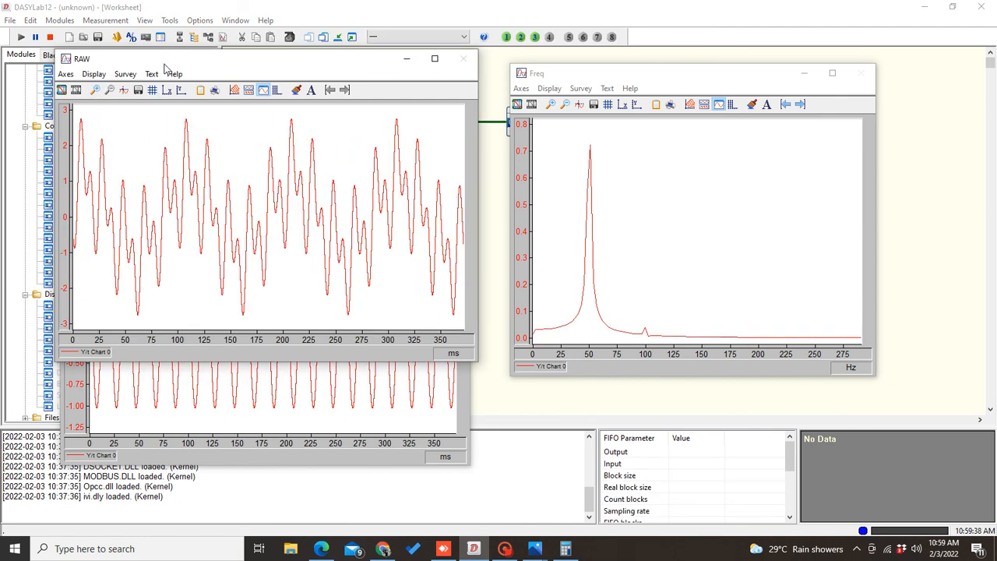
{"action": "left_click_drag", "start_coordinate": [167, 62], "coordinate": [164, 27]}
{"action": "left_click", "coordinate": [162, 382]}
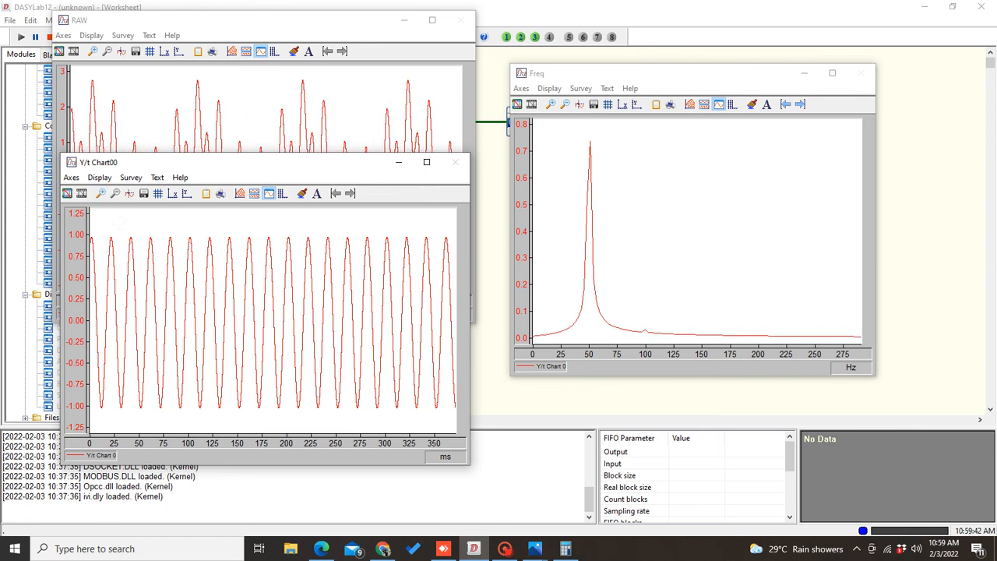
Freeze Y/t Chart00 zoomed to about five cycles and measure the filtered signal's frequency with cursors on its first two peaks
{"action": "left_click_drag", "start_coordinate": [109, 225], "coordinate": [201, 420]}
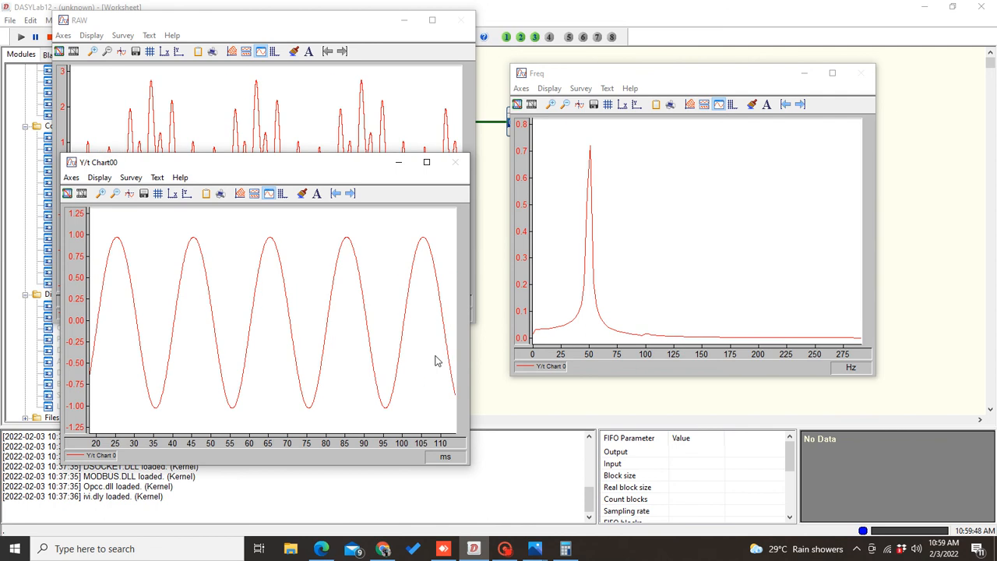
{"action": "left_click", "coordinate": [67, 194]}
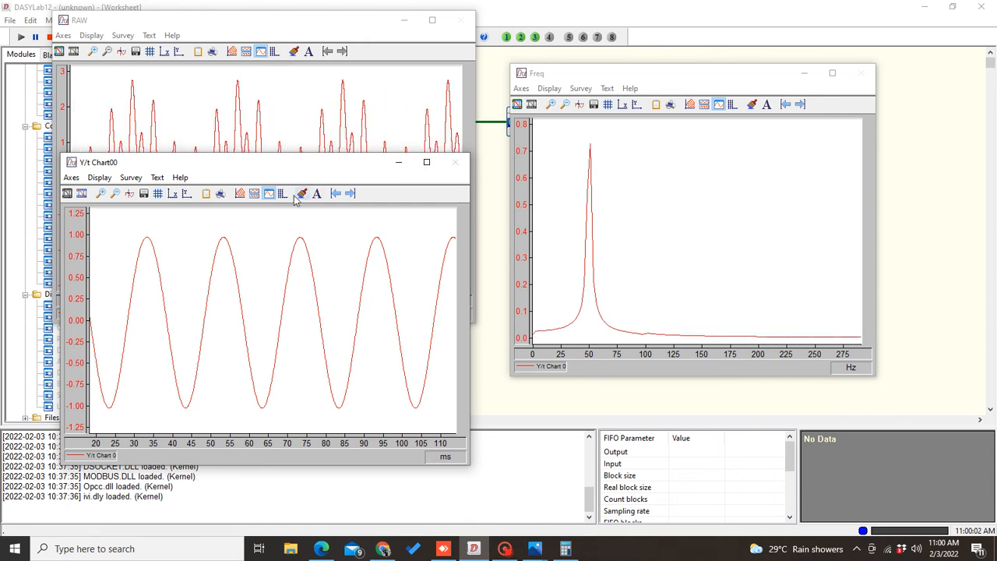
{"action": "left_click", "coordinate": [130, 194]}
{"action": "left_click_drag", "start_coordinate": [137, 214], "coordinate": [571, 282]}
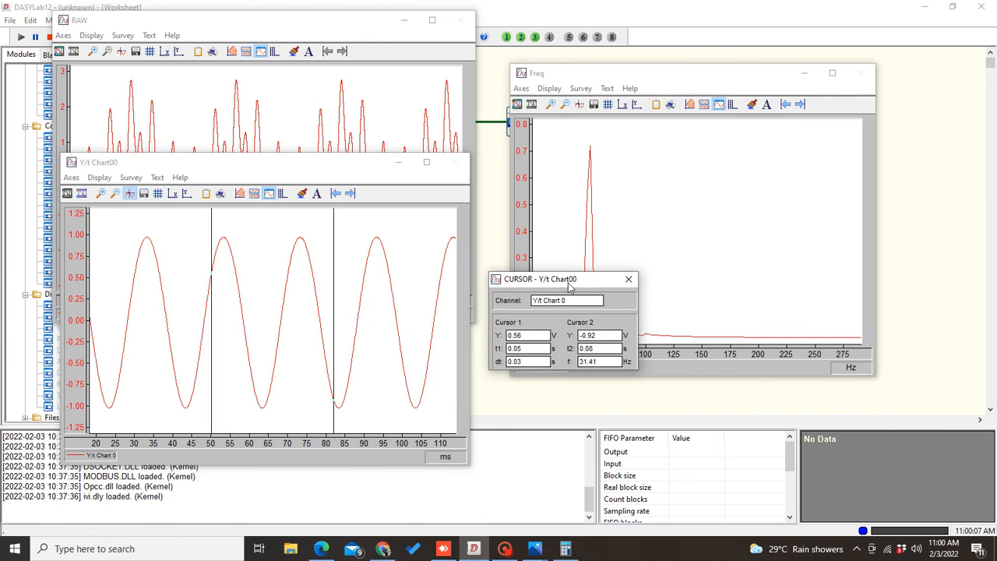
{"action": "left_click", "coordinate": [212, 294]}
{"action": "left_click_drag", "start_coordinate": [212, 294], "coordinate": [146, 307]}
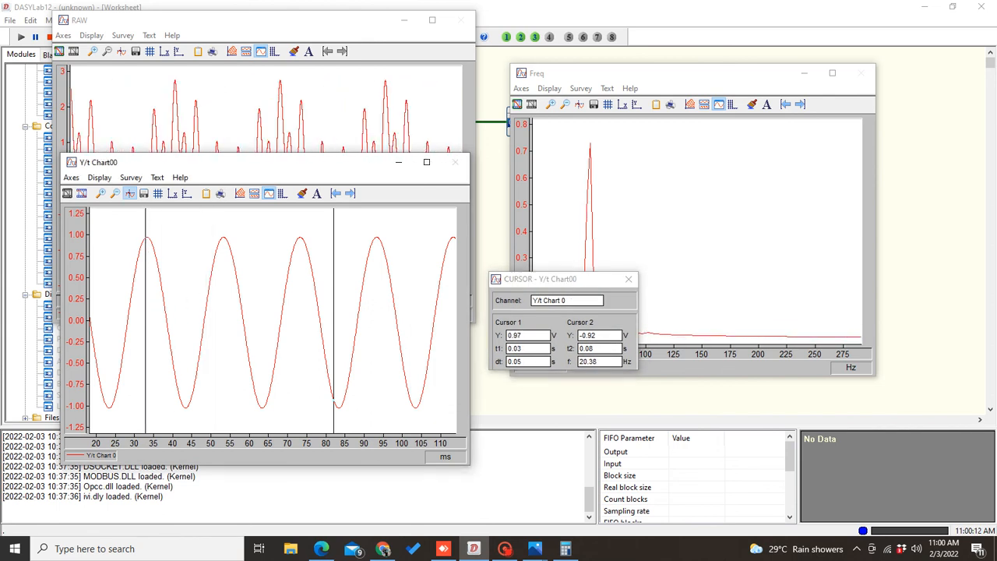
{"action": "left_click_drag", "start_coordinate": [335, 314], "coordinate": [224, 329]}
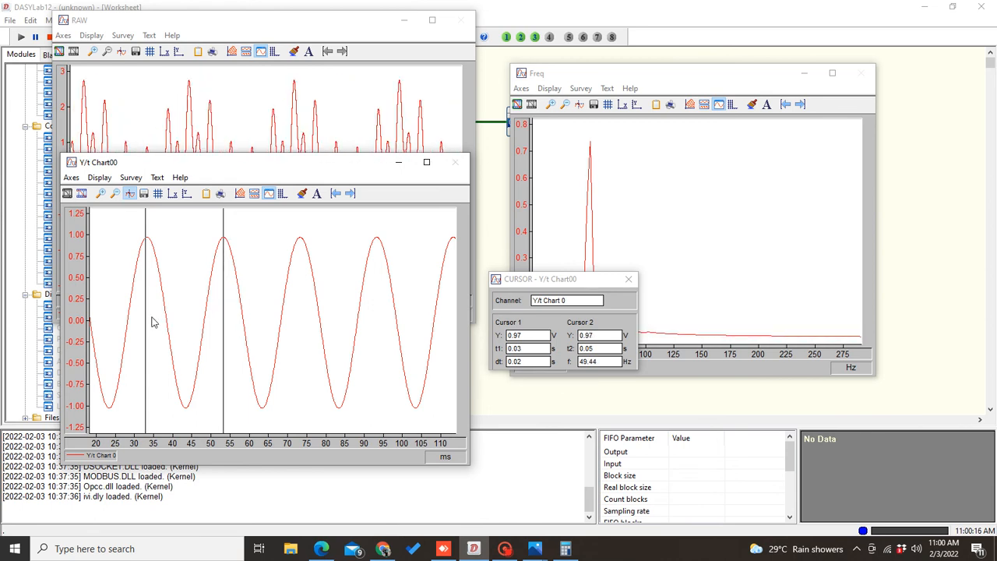
{"action": "left_click_drag", "start_coordinate": [147, 317], "coordinate": [148, 327]}
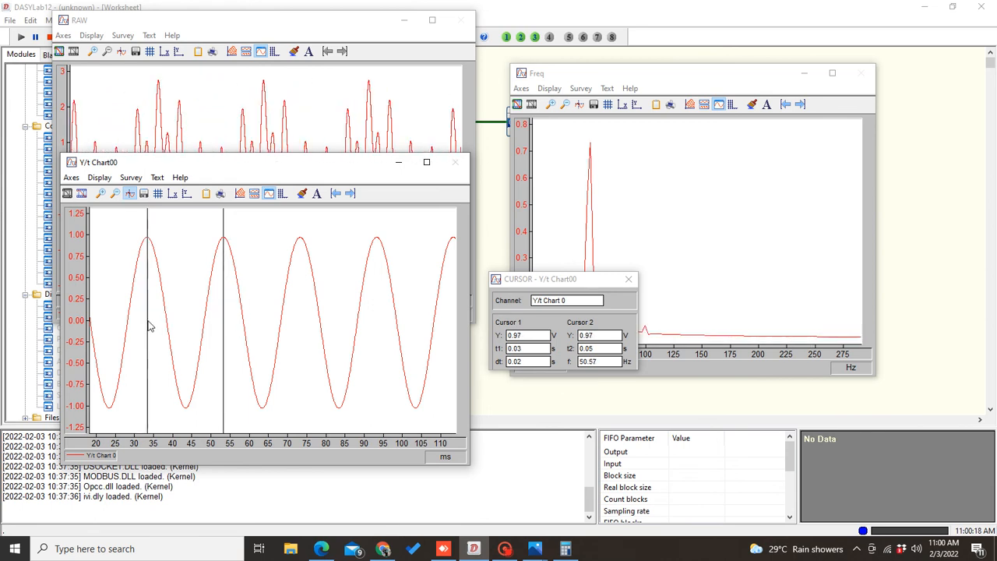